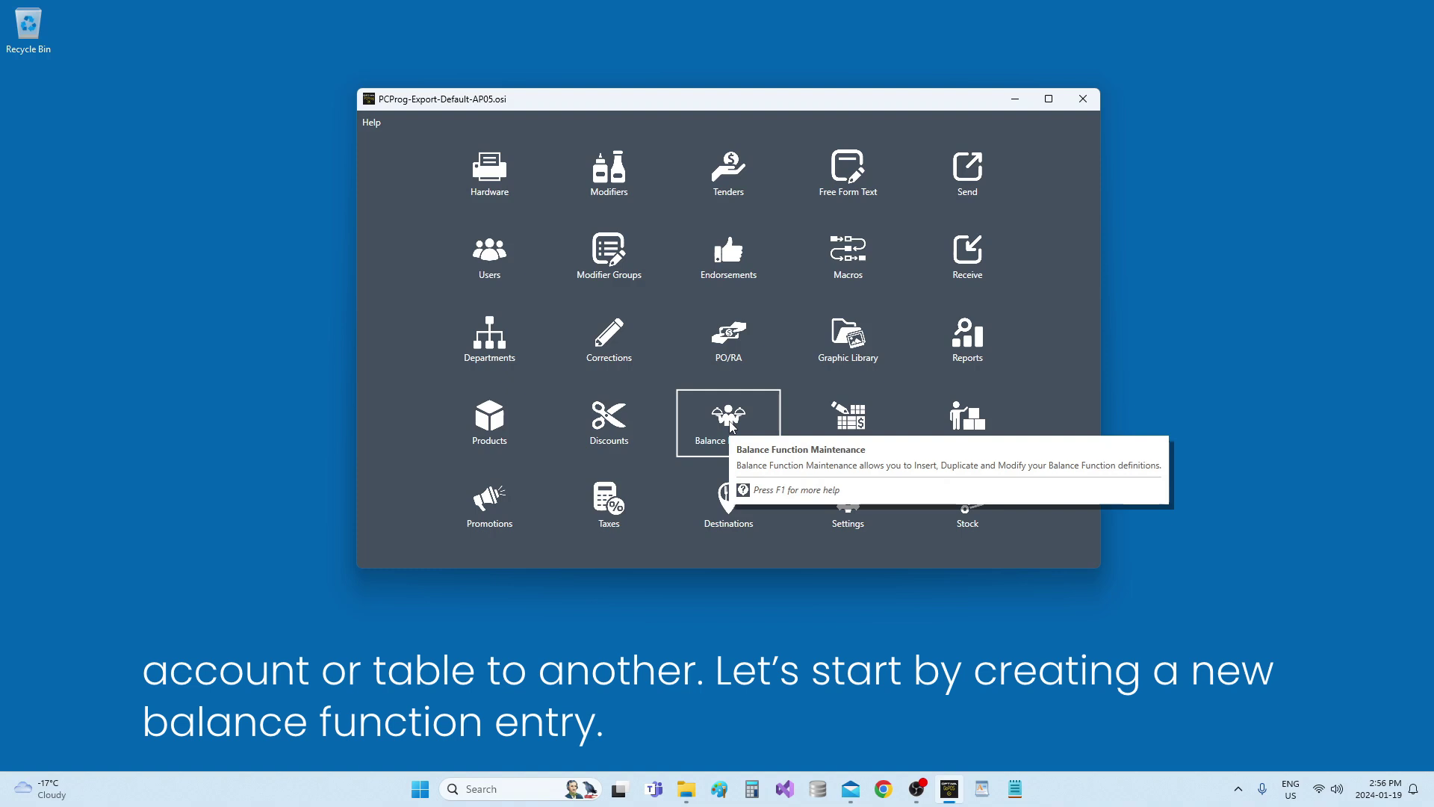
Open Balance Function Maintenance and add a new entry with the caption Account.
click(730, 424)
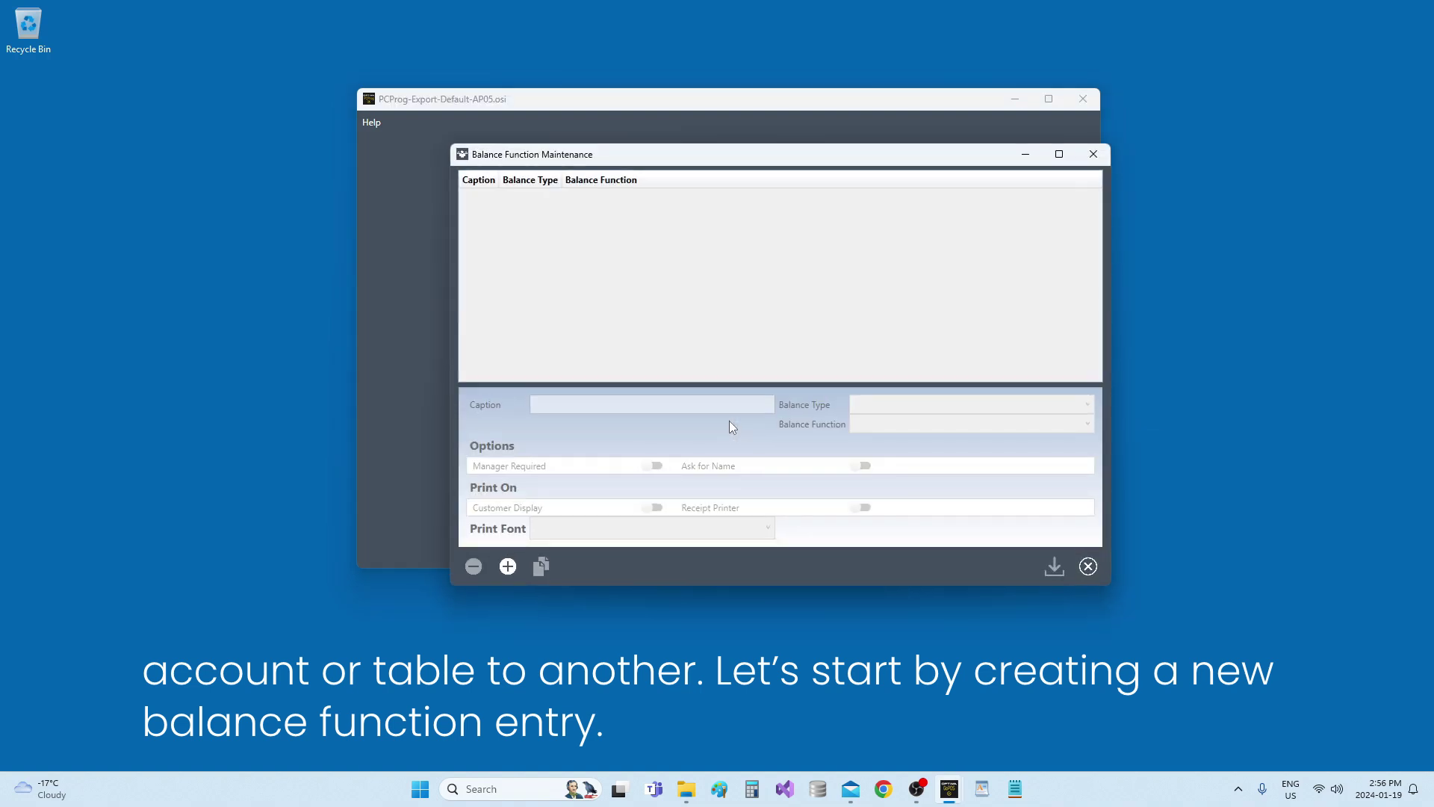
click(507, 568)
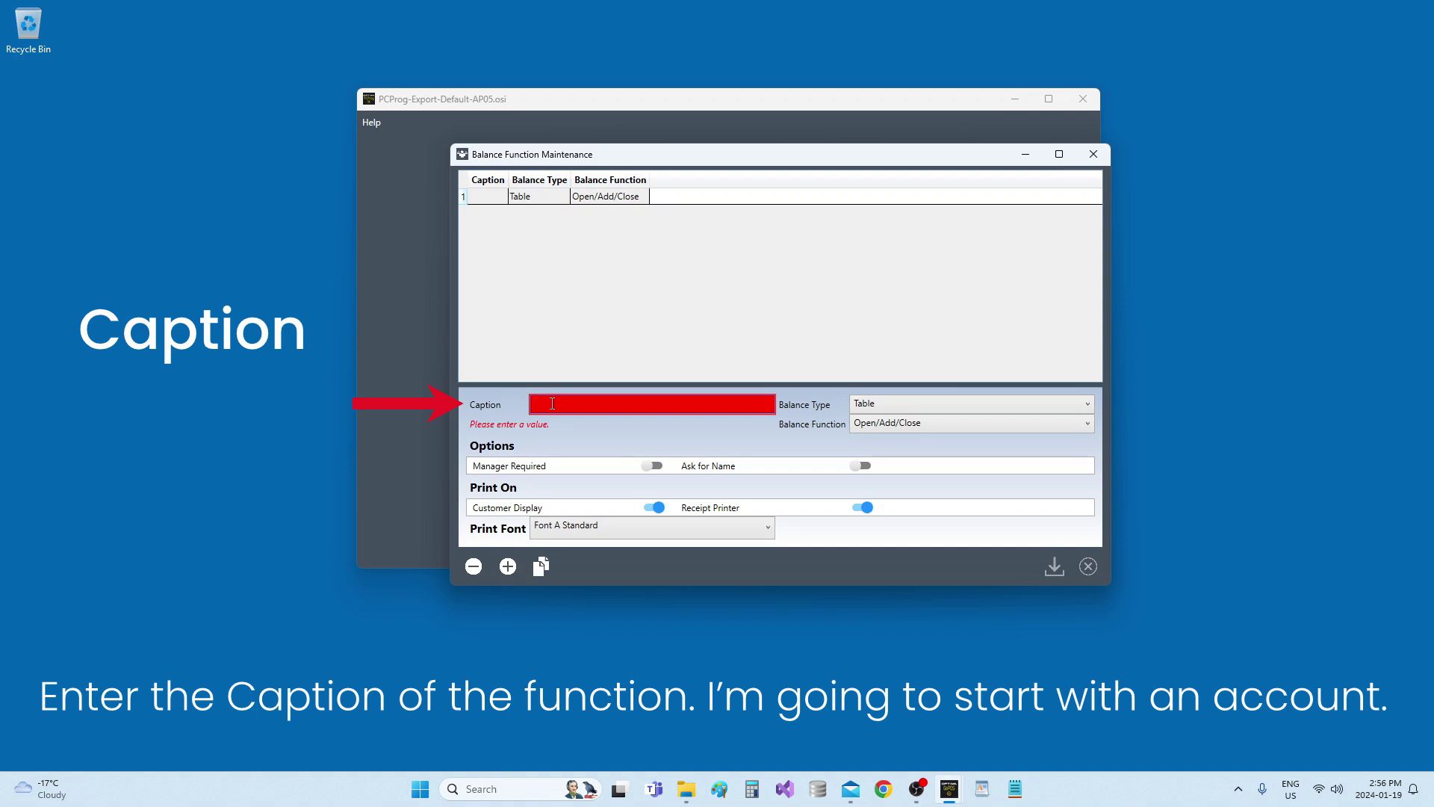
text(Account)
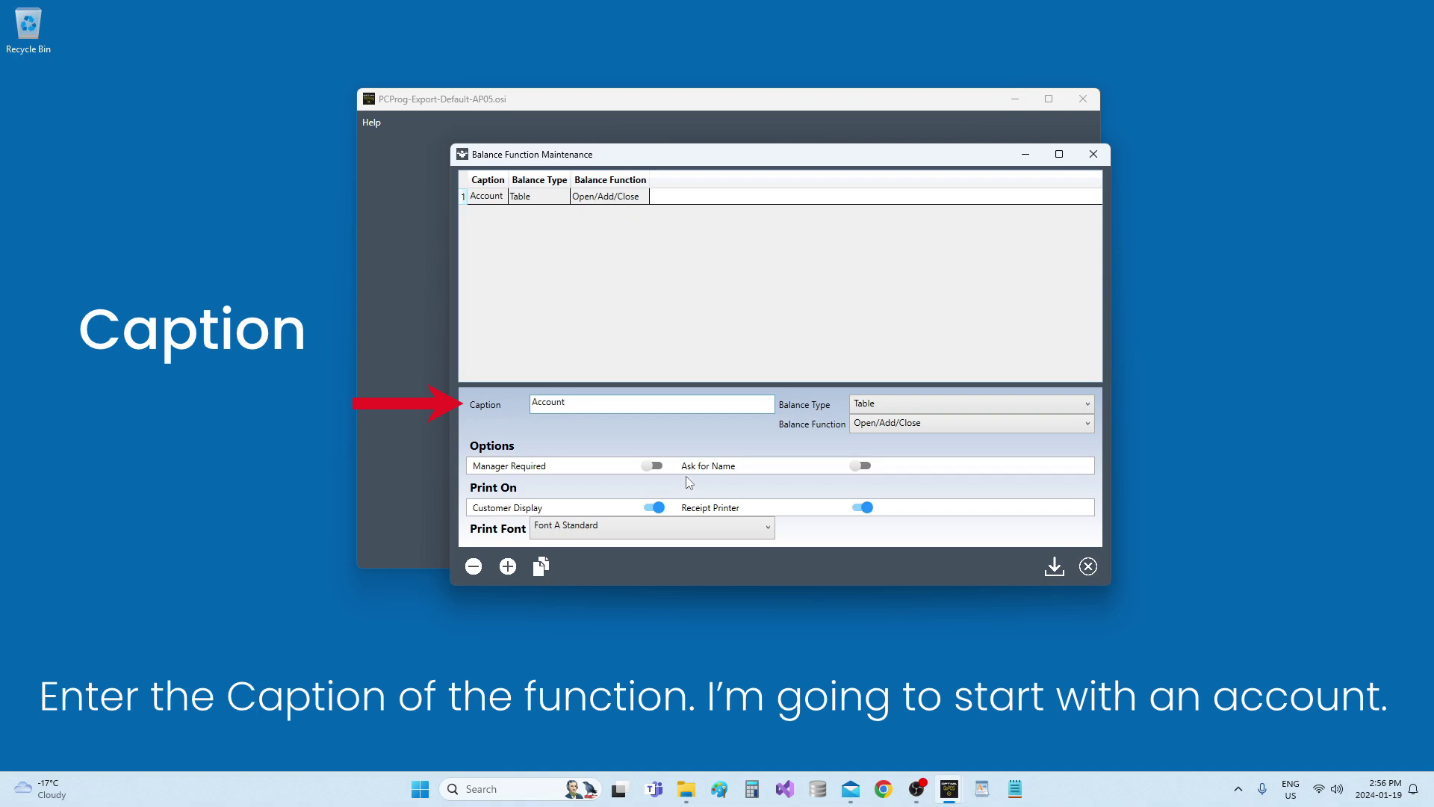
Try the All balance type on the Account entry and examine the balance functions it offers.
click(972, 412)
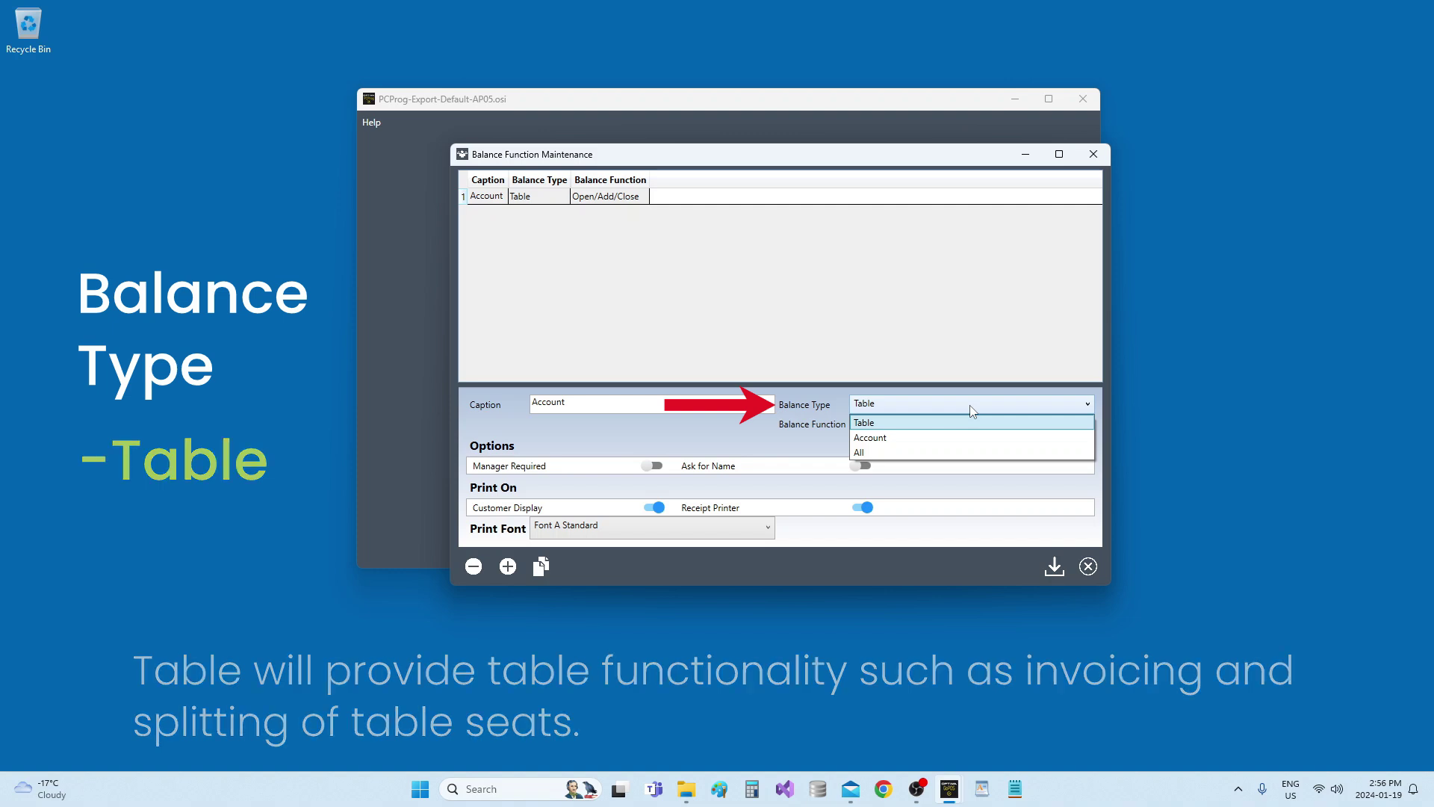
click(936, 457)
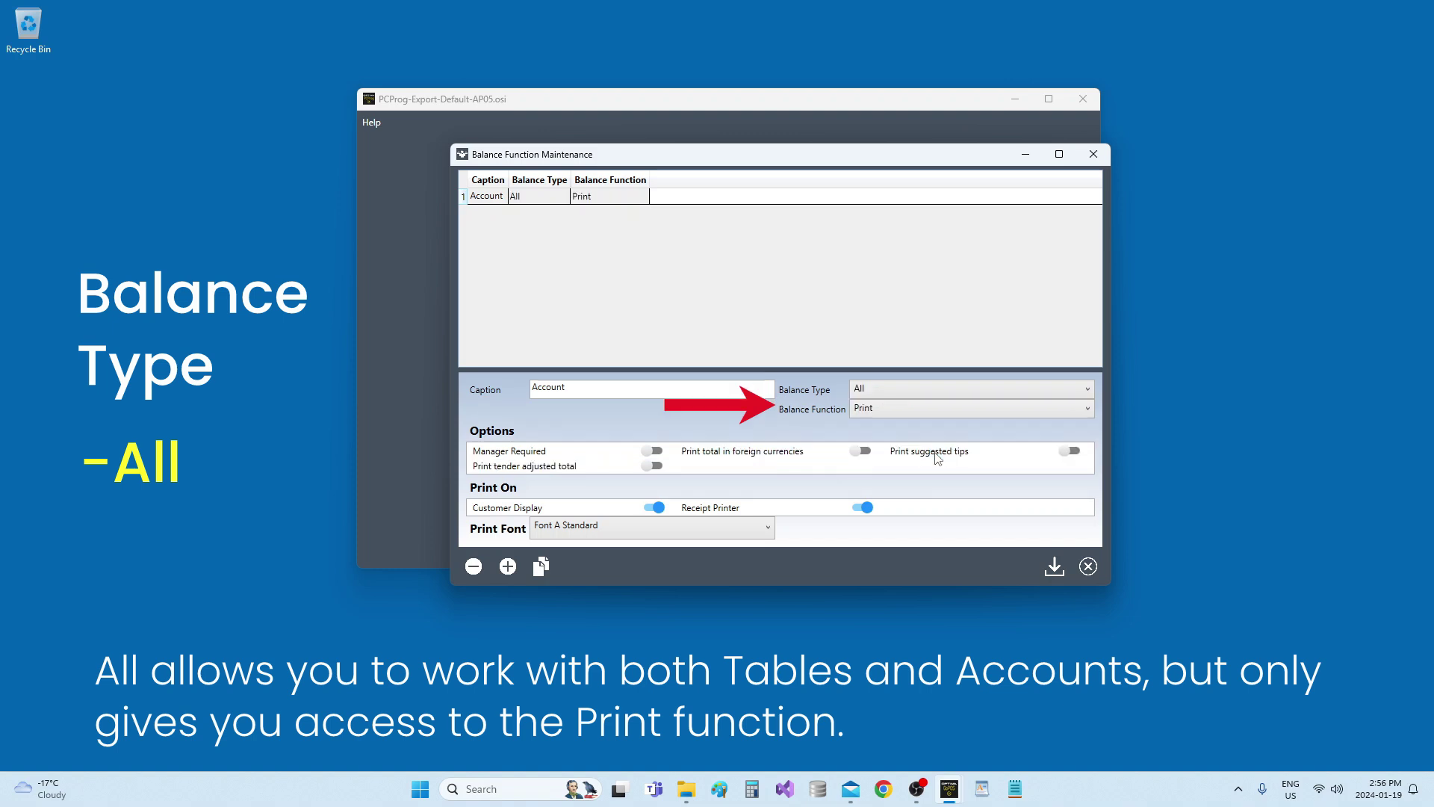
click(940, 416)
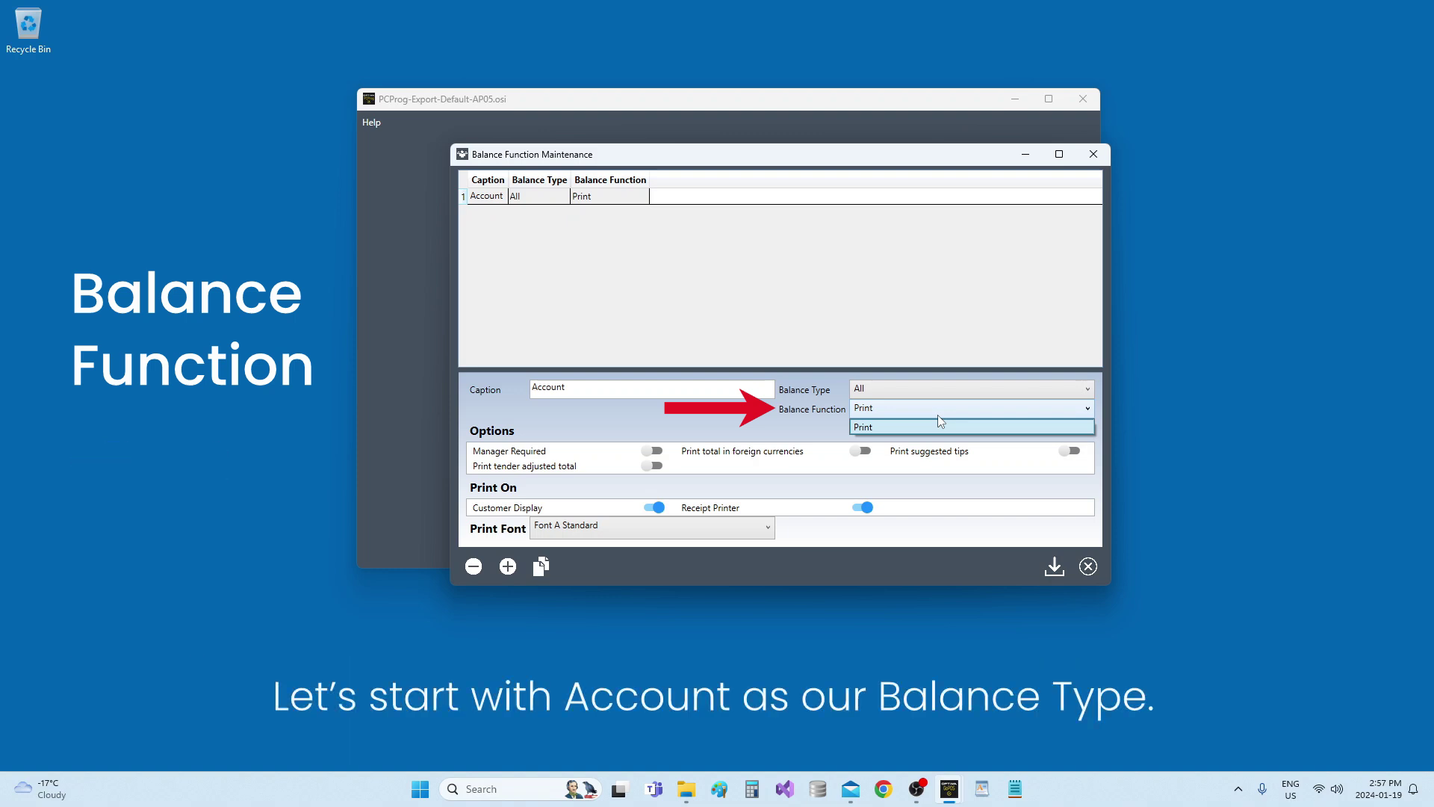
click(933, 388)
Set the Account entry's balance type to Account and its function to Open/Add/Close, with Ask for Name enabled.
click(932, 392)
click(920, 422)
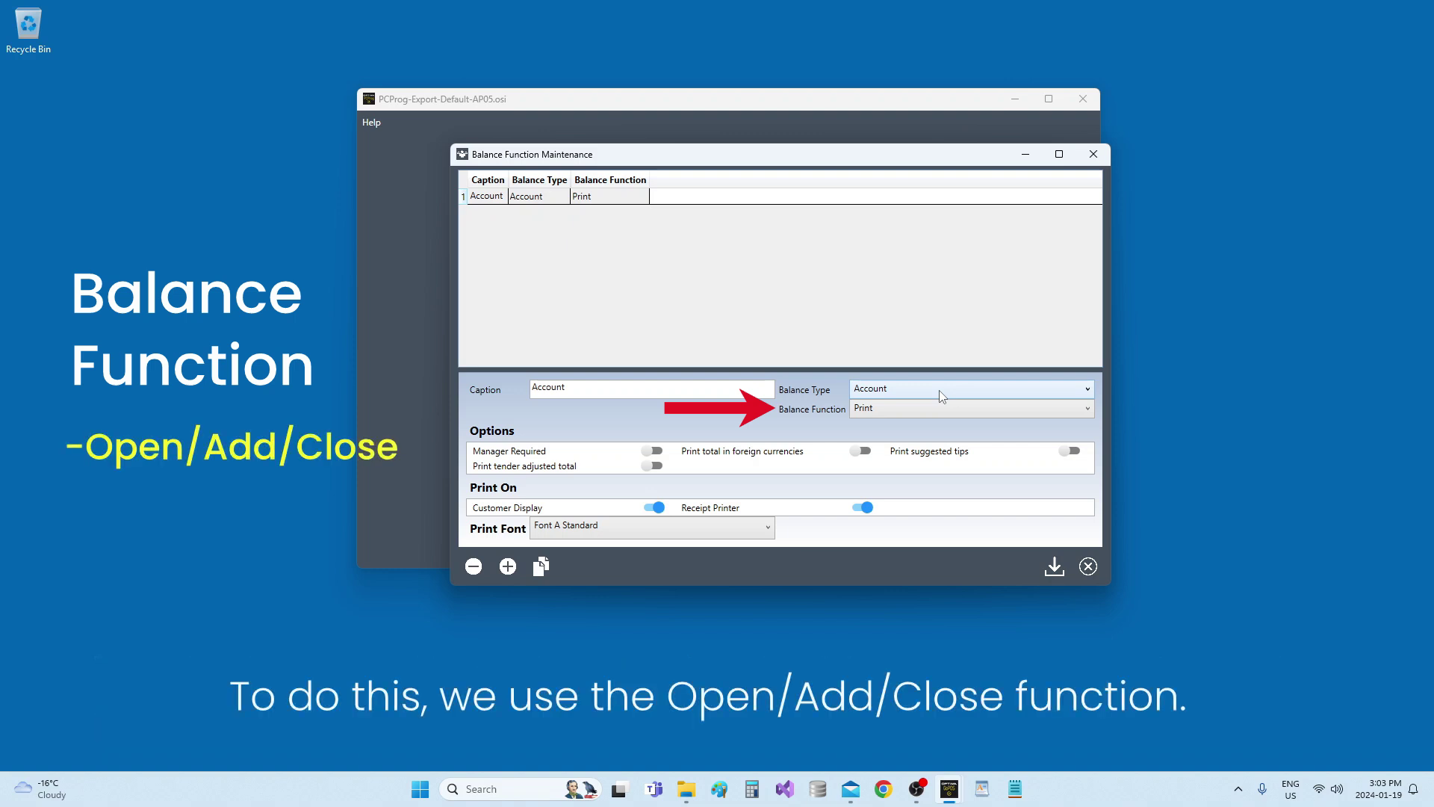
click(958, 407)
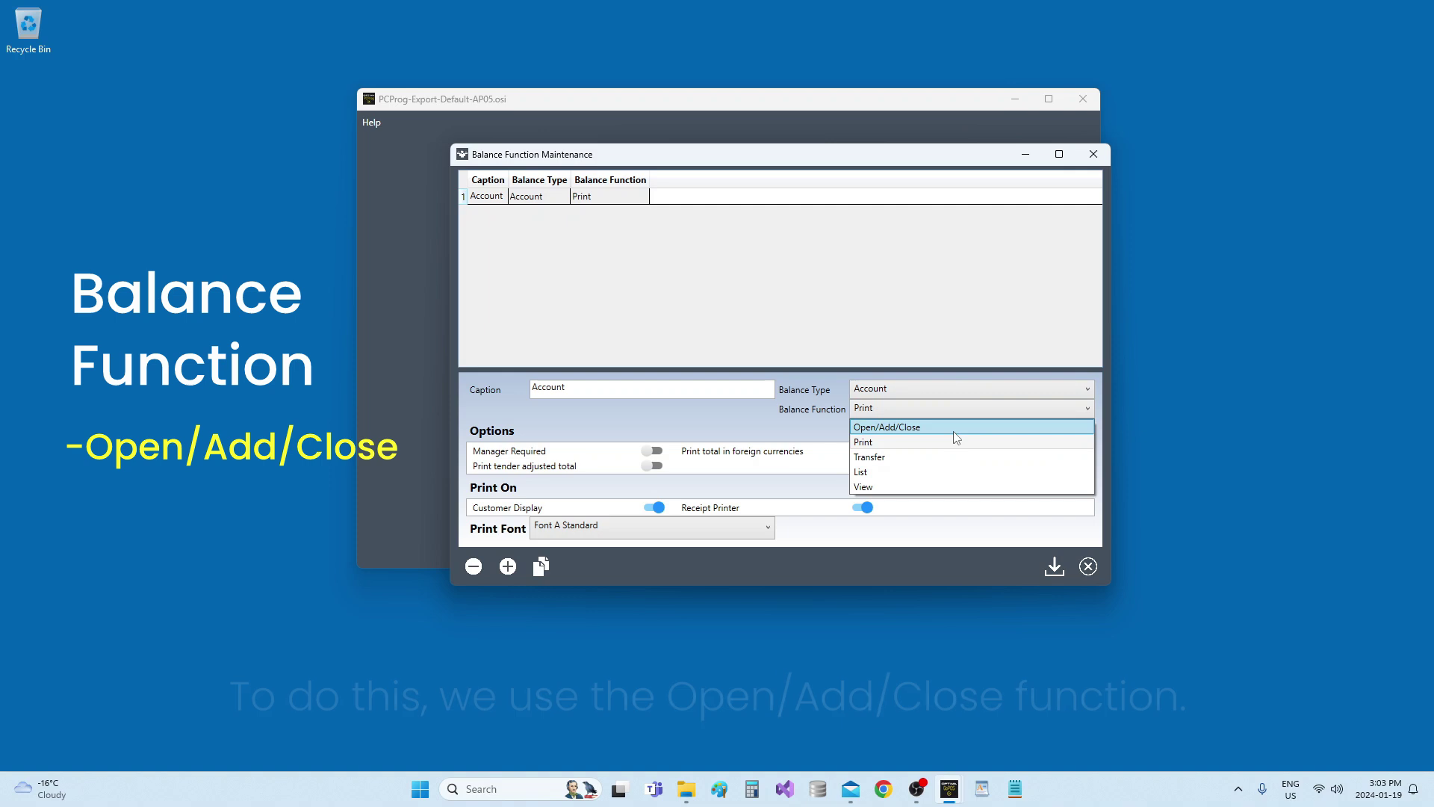
click(955, 431)
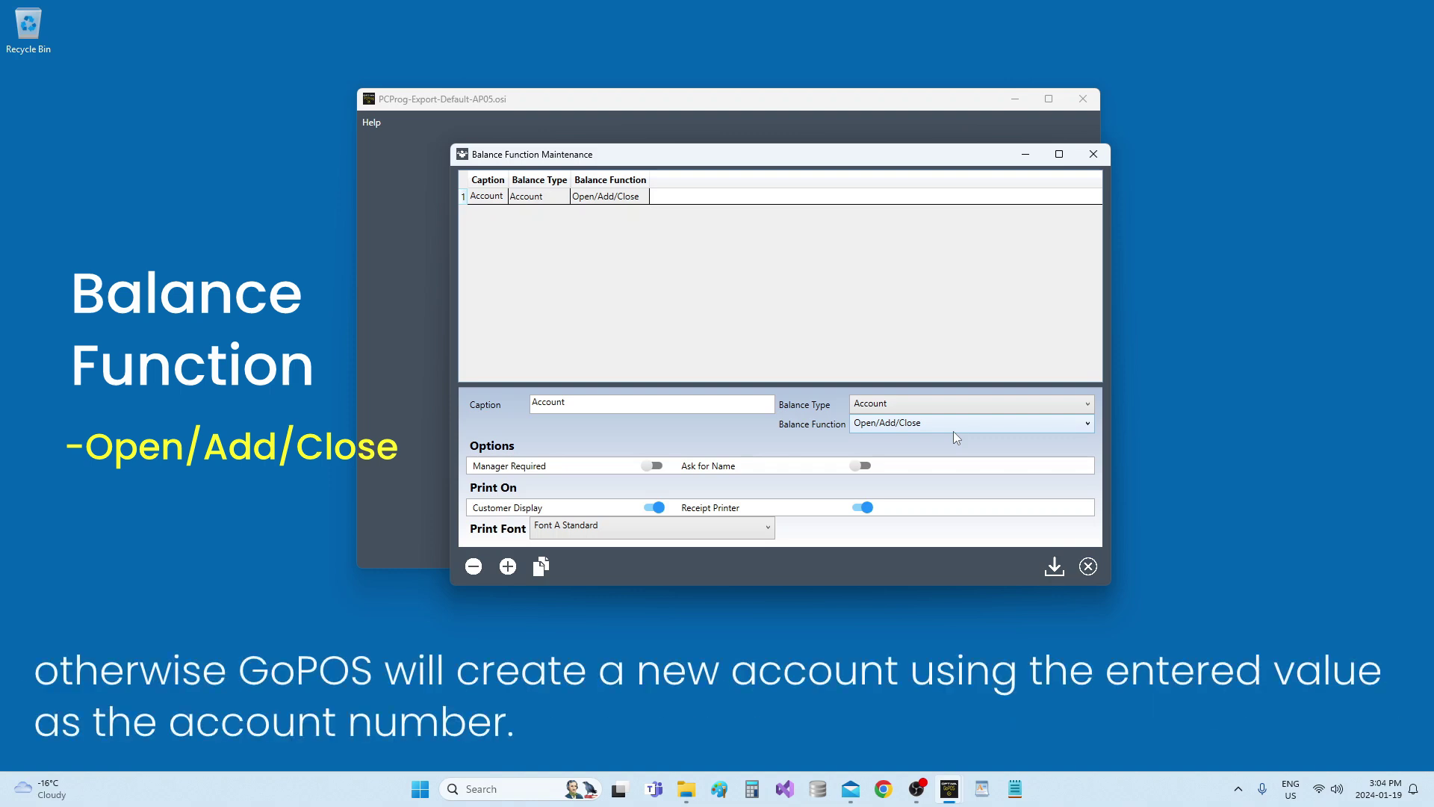
click(861, 466)
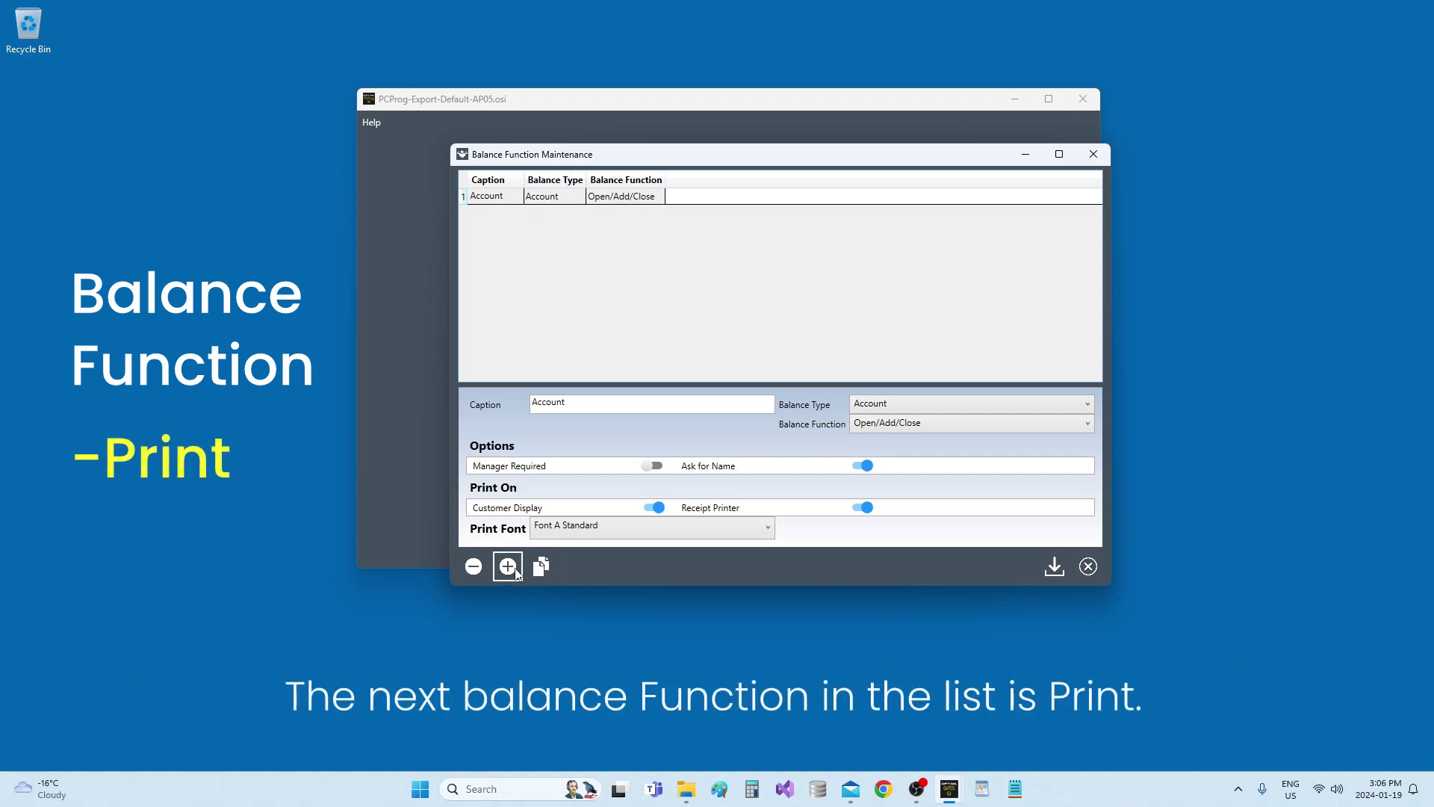
Add an entry captioned Print with balance type All and balance function Print.
click(508, 566)
click(579, 402)
text(Print)
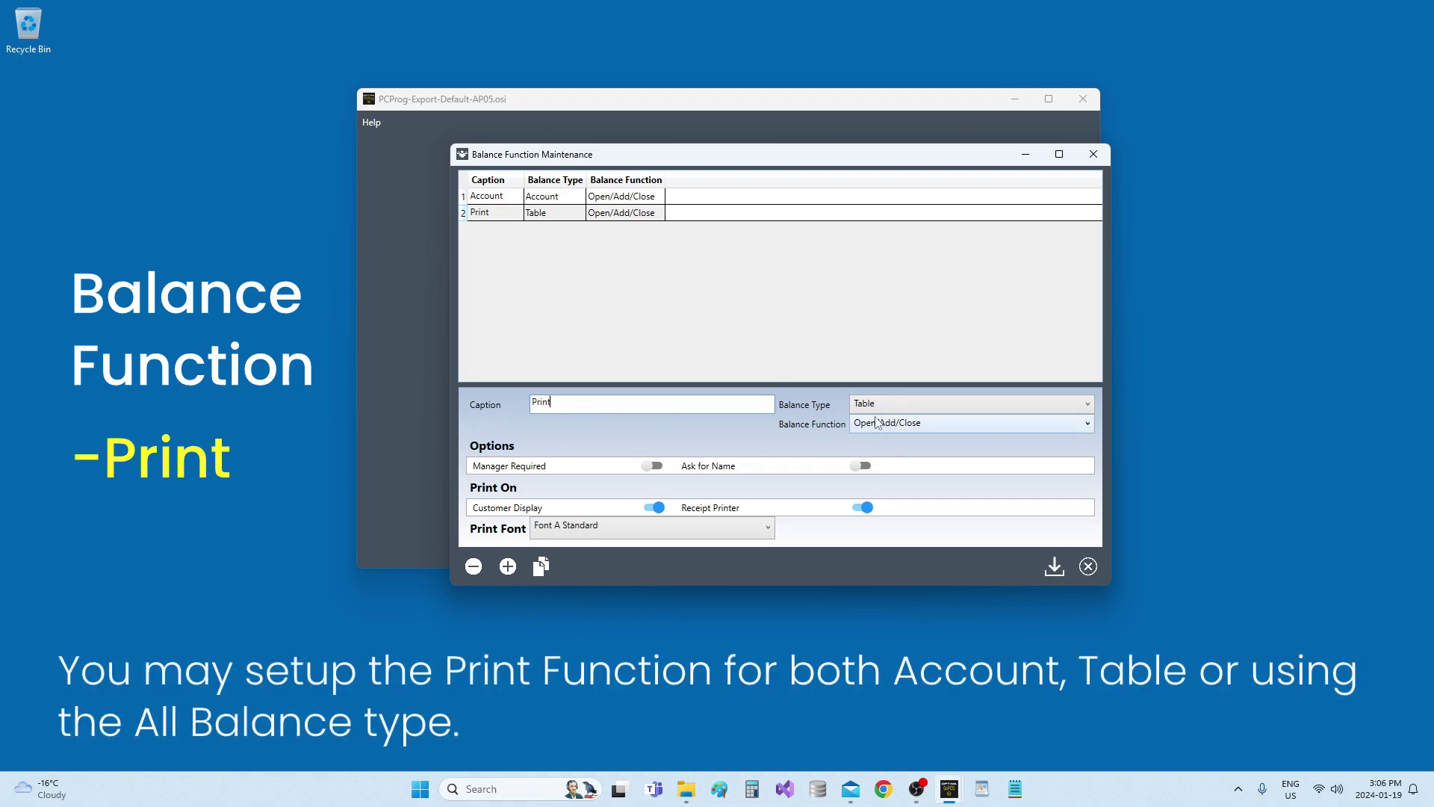
click(926, 408)
click(907, 432)
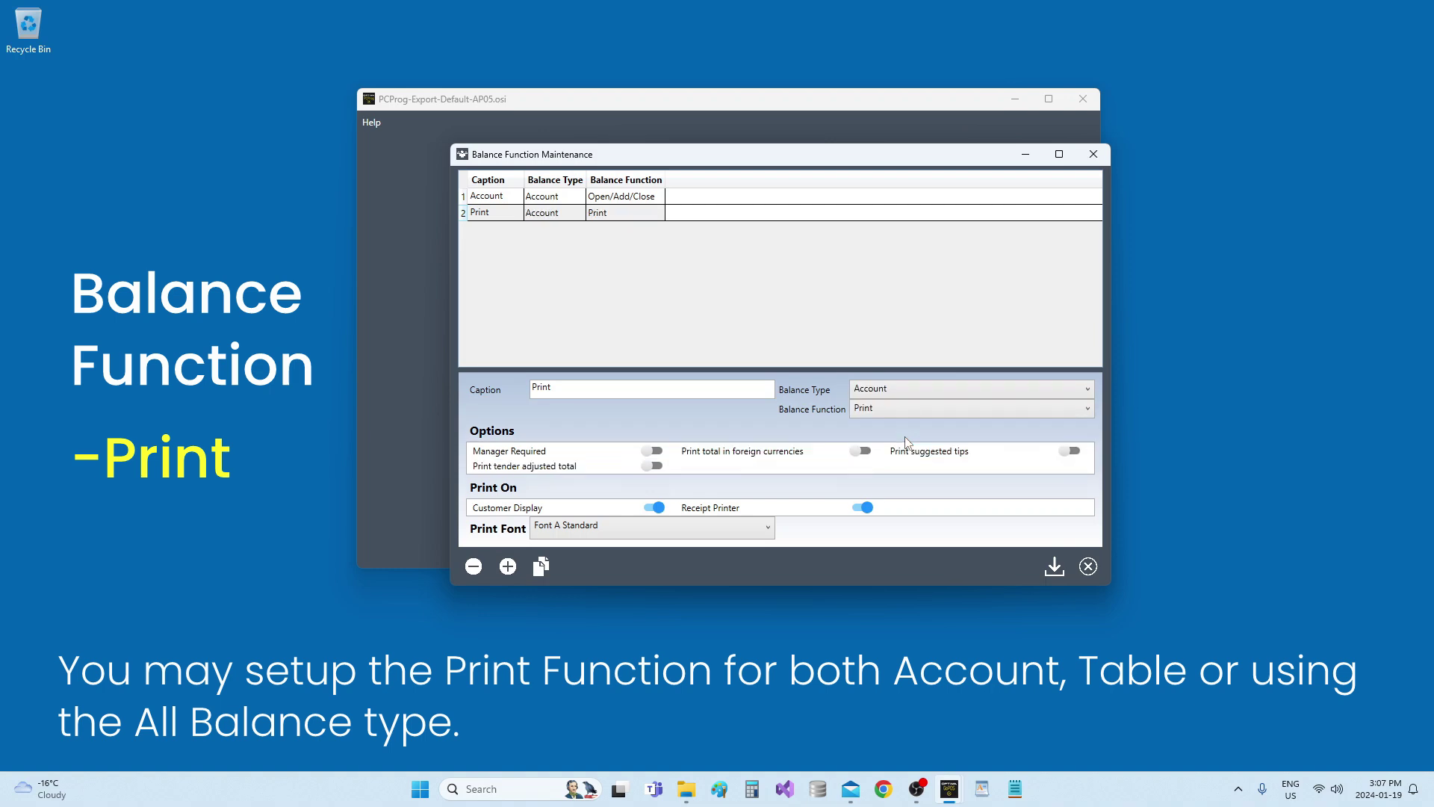
click(919, 388)
click(897, 409)
click(910, 394)
click(886, 435)
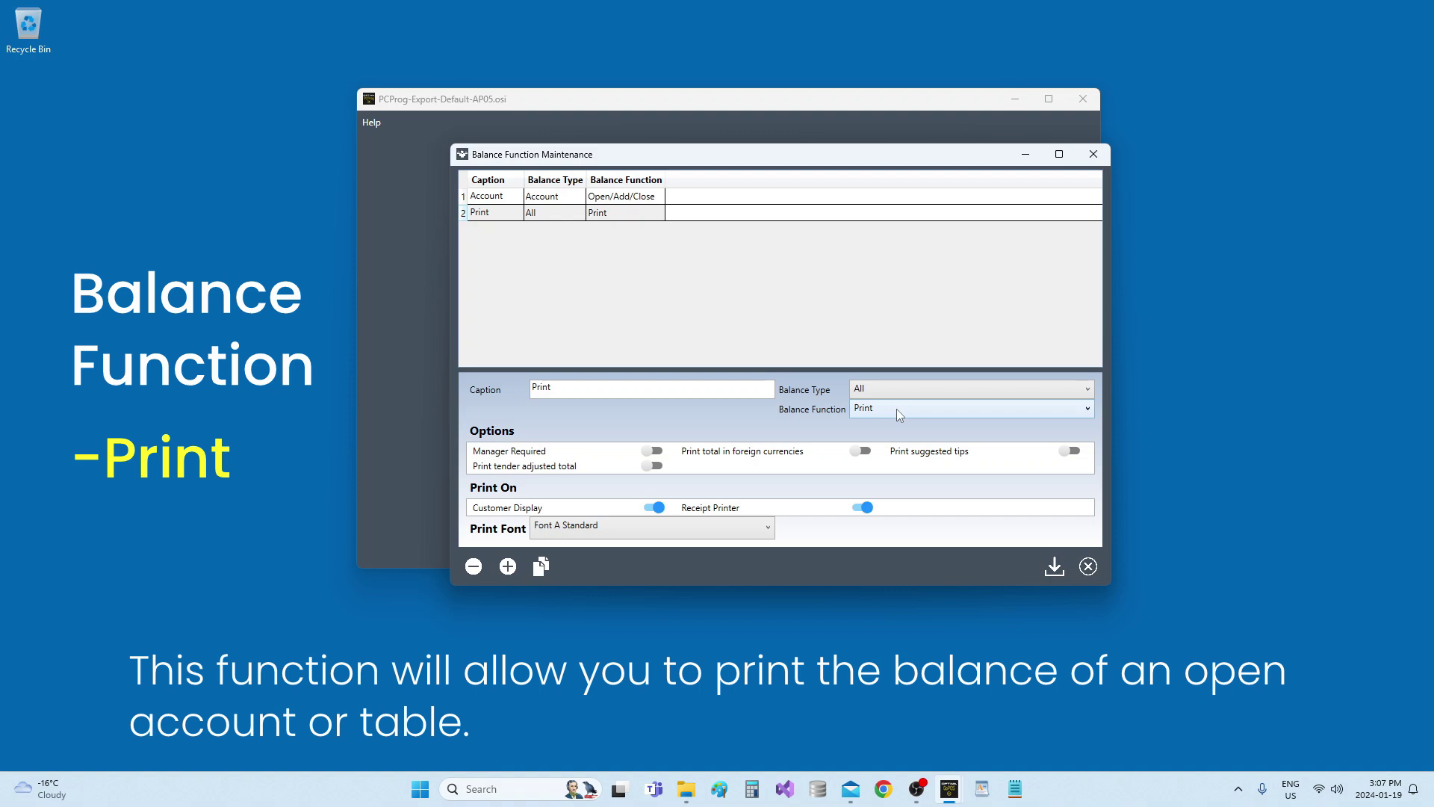
Switch Manager Required, Print total in foreign currencies and Print suggested tips on and back off for the Print entry, and check its print font.
click(532, 455)
click(531, 456)
click(731, 457)
click(729, 452)
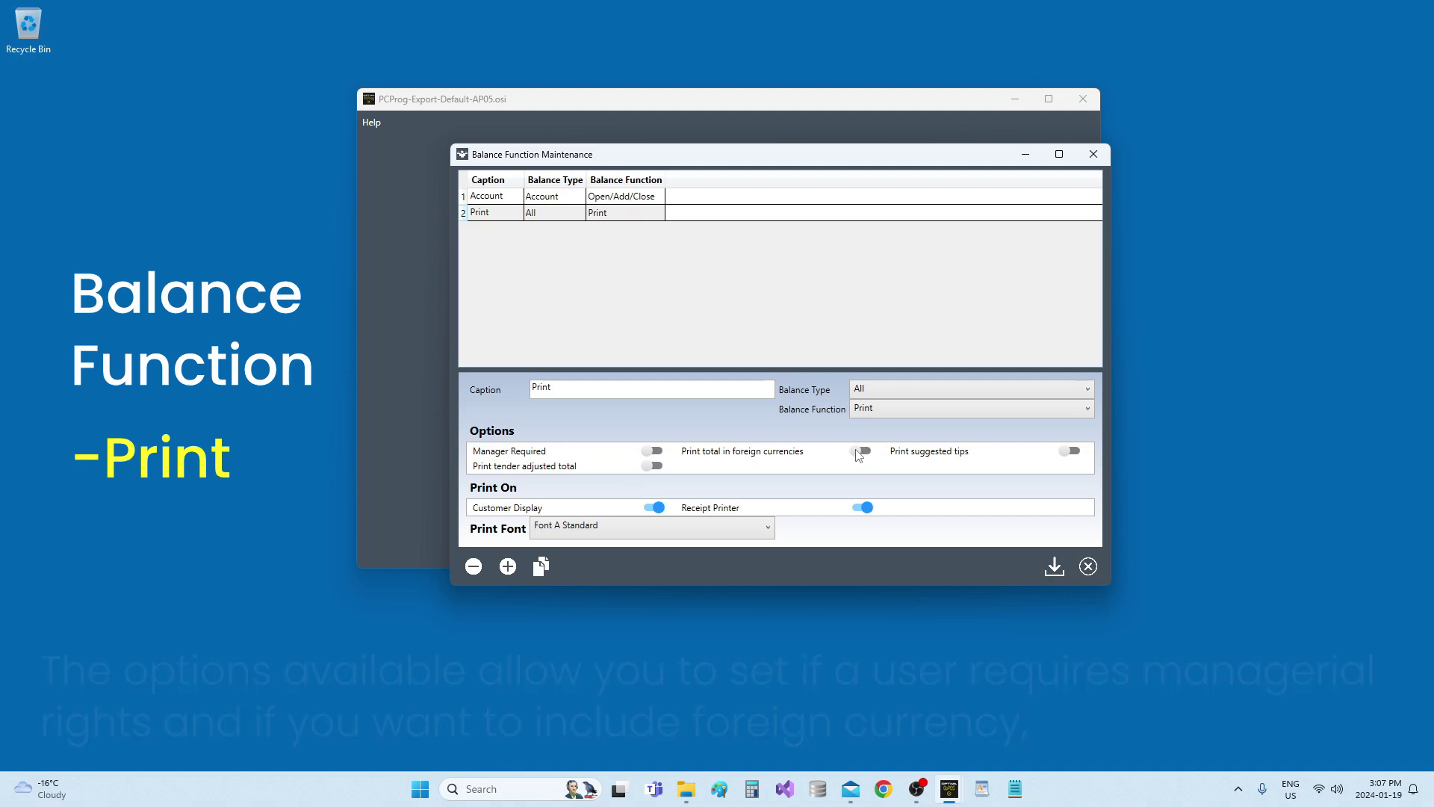
click(905, 454)
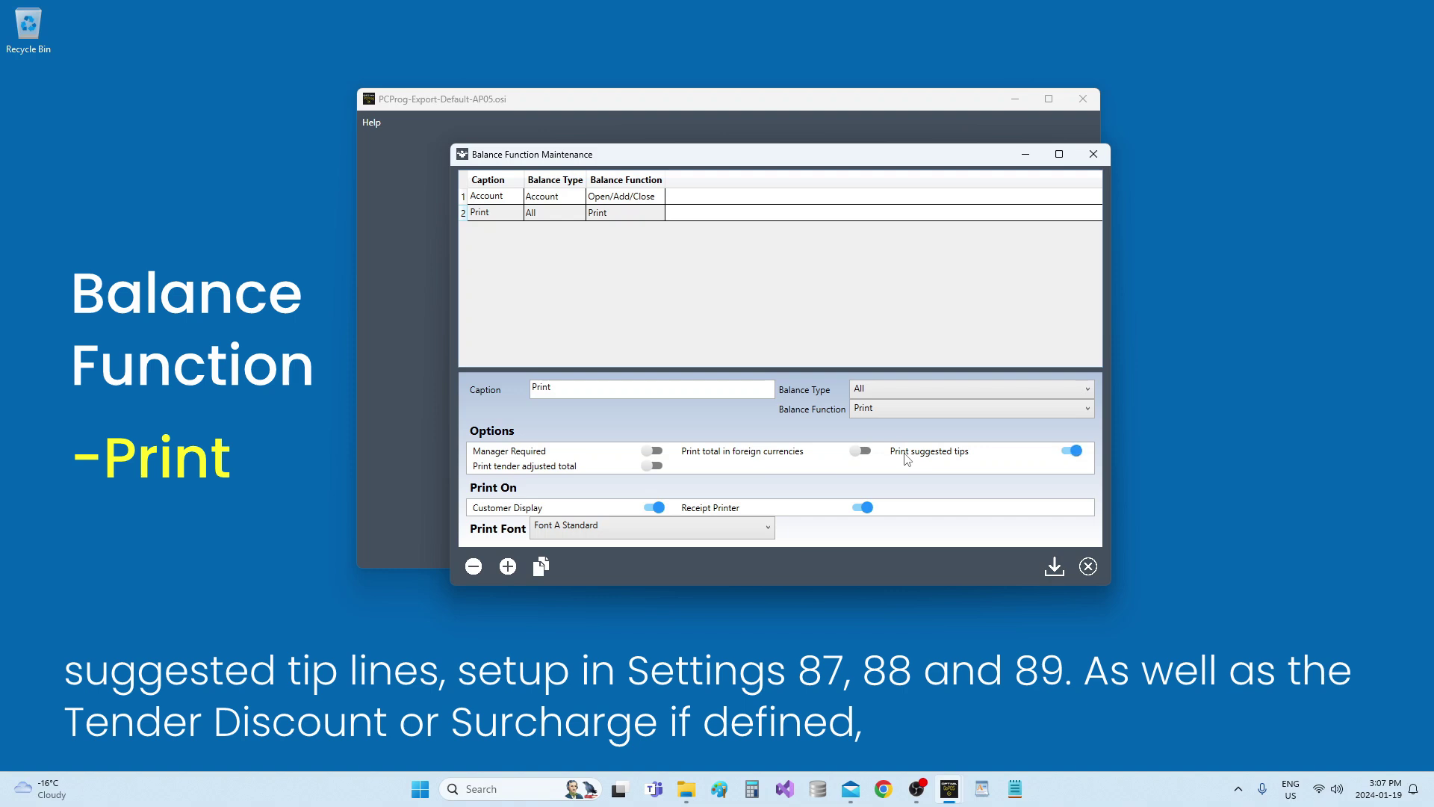
click(904, 453)
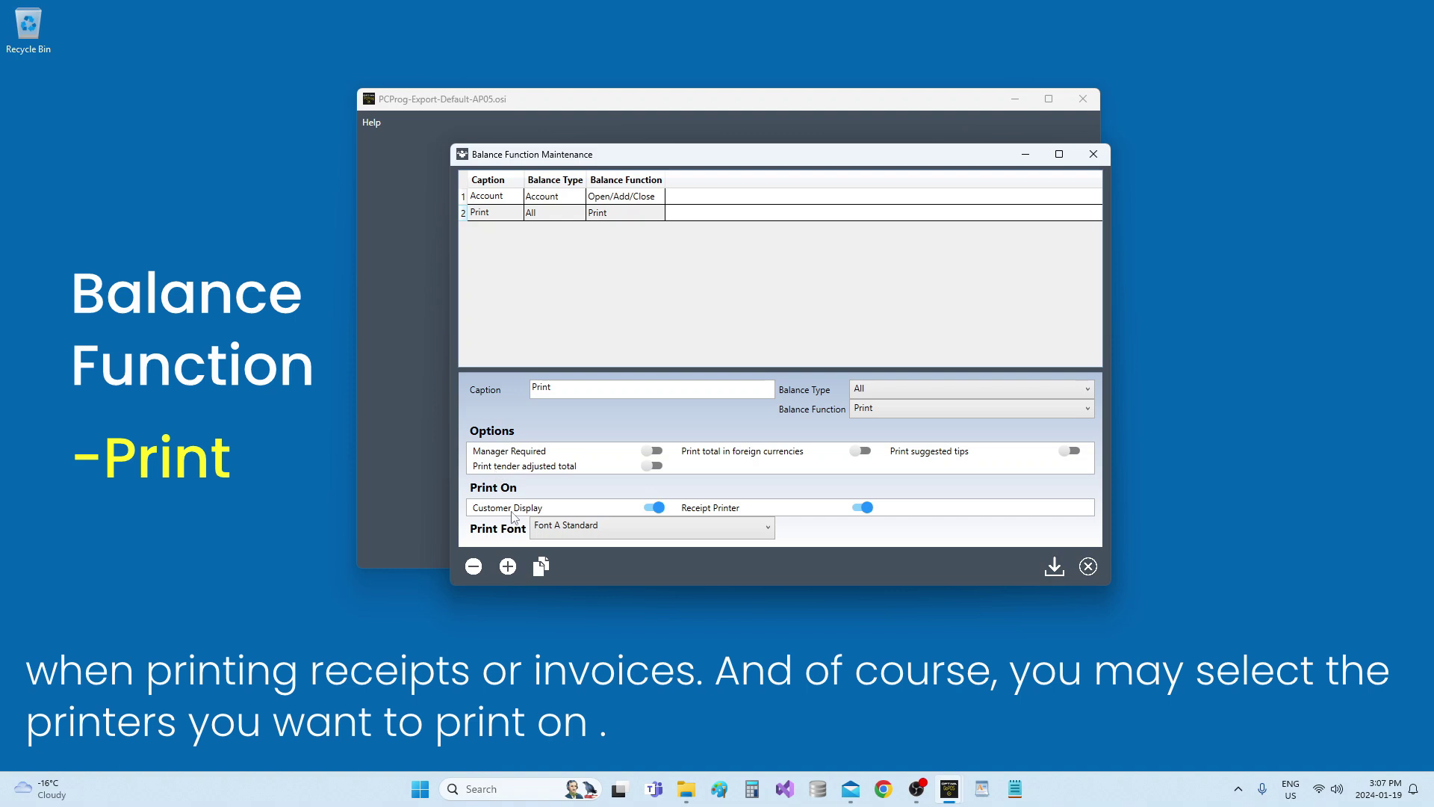
click(601, 532)
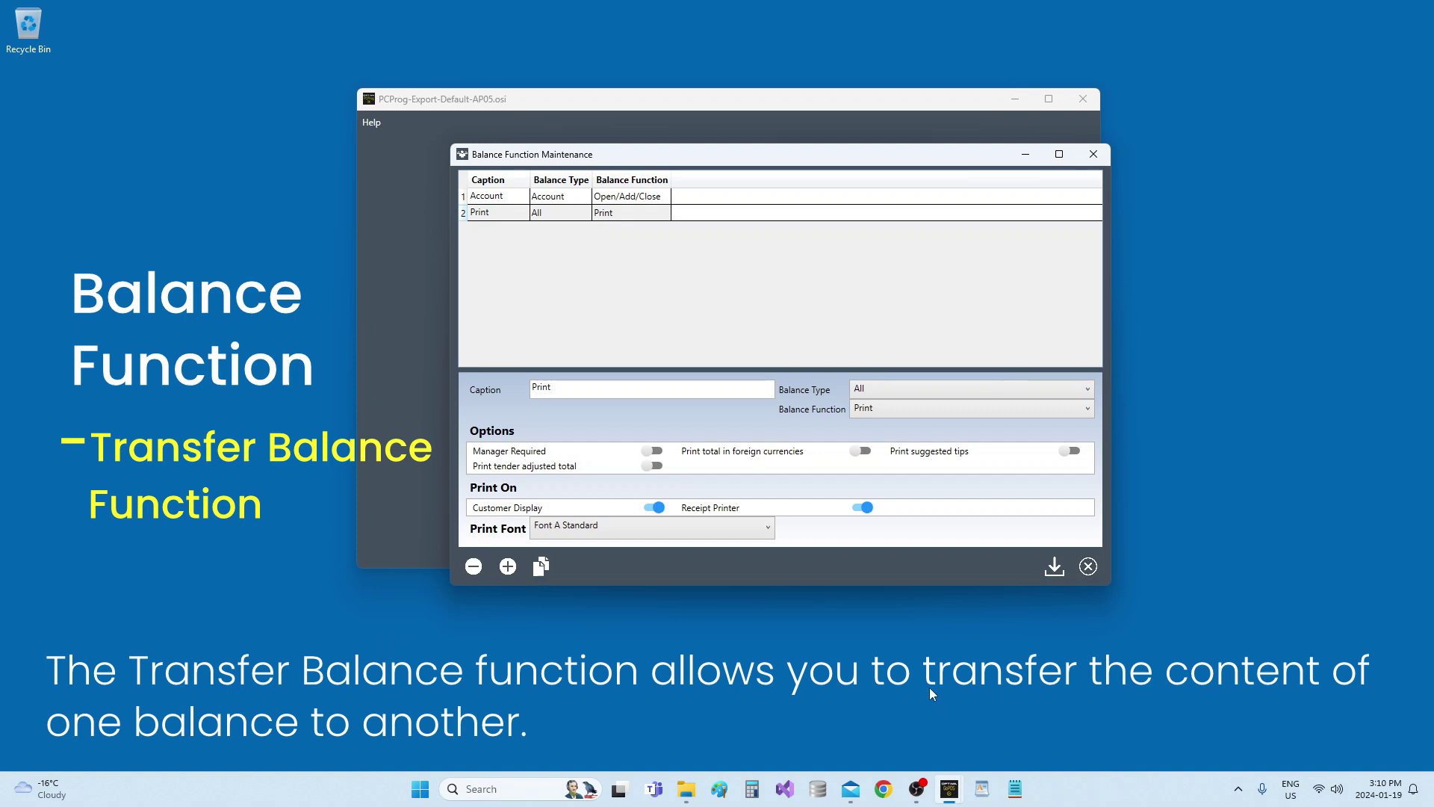
Add an entry captioned Account Transfer with balance type Account and balance function Transfer.
click(517, 566)
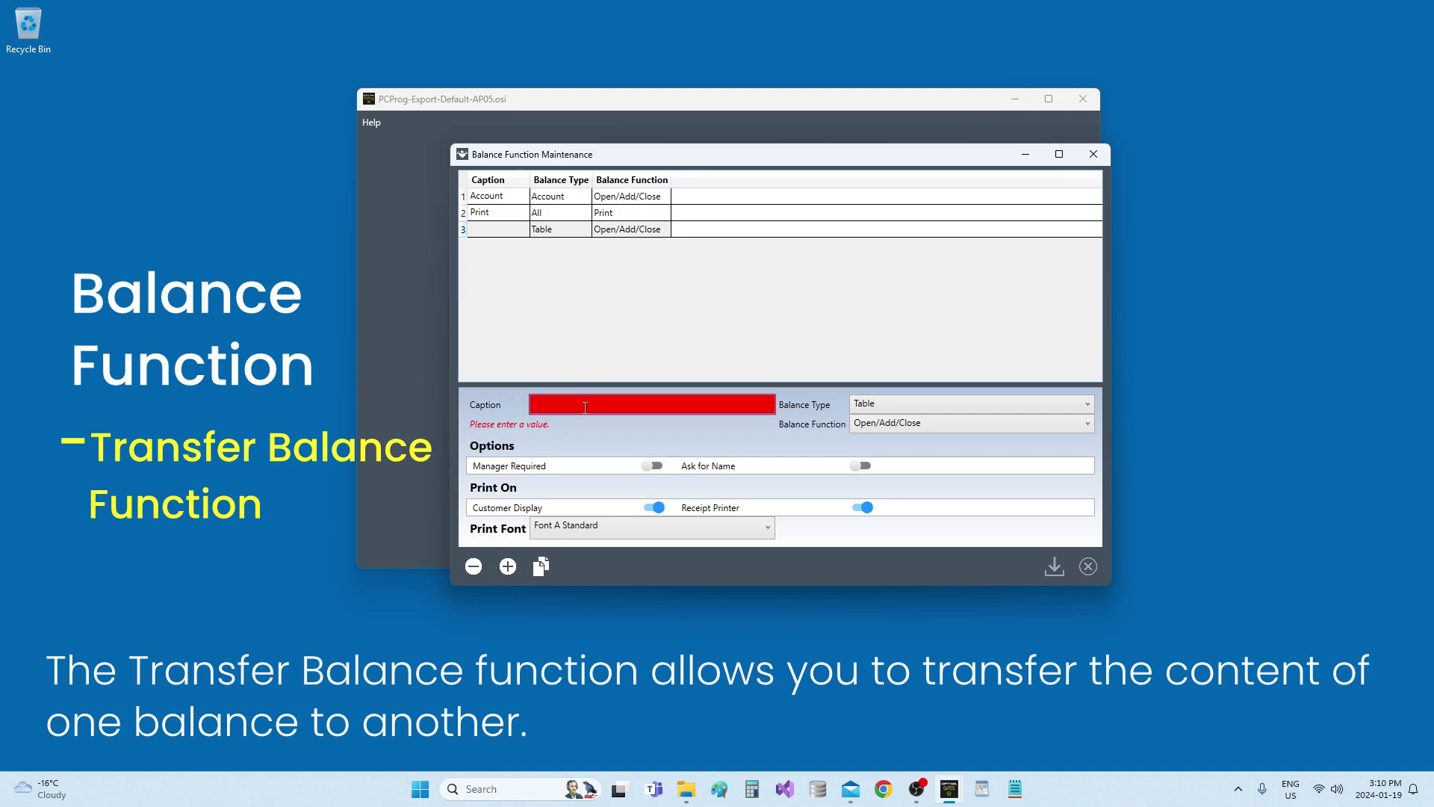
text(Account Transfer)
click(919, 409)
click(886, 438)
click(905, 410)
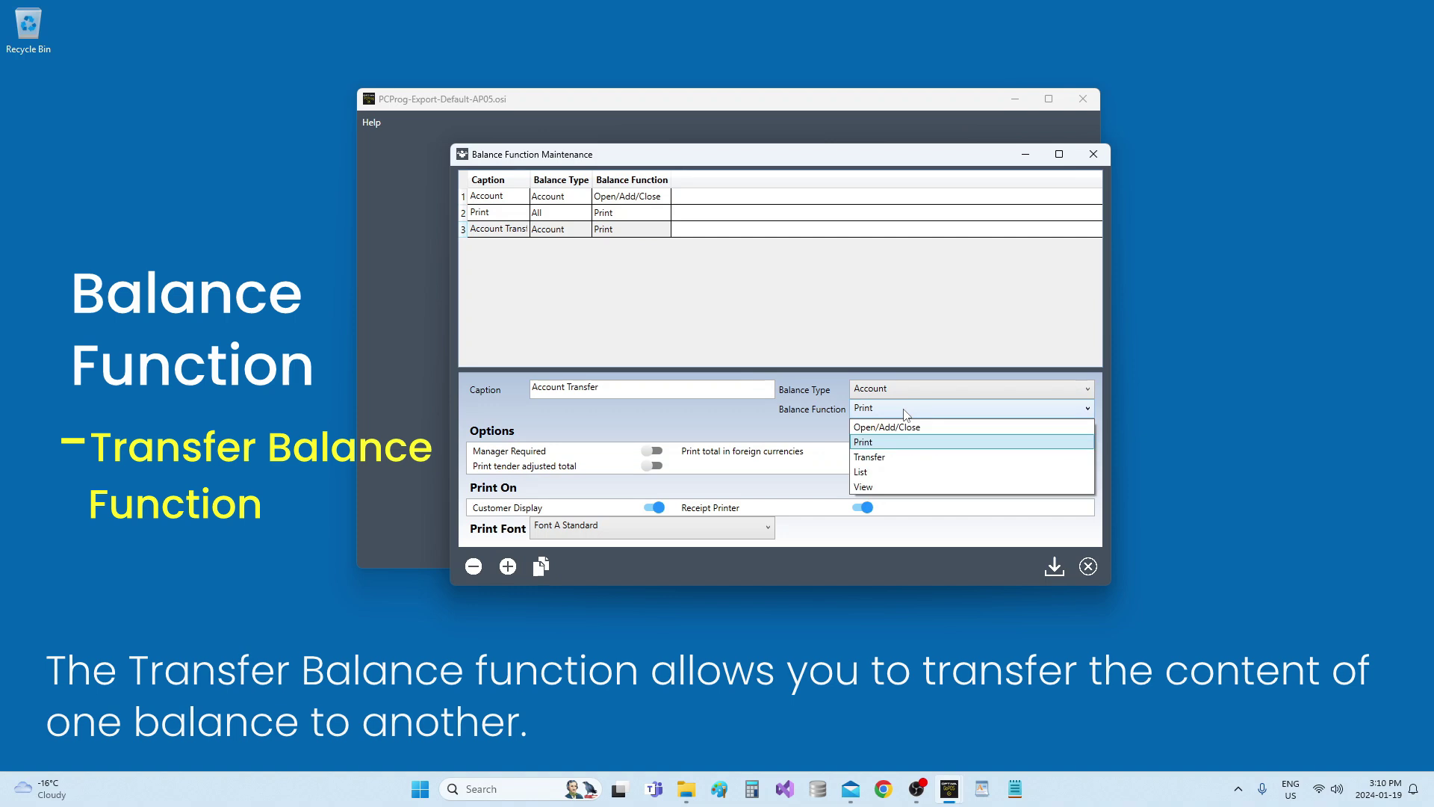
click(880, 458)
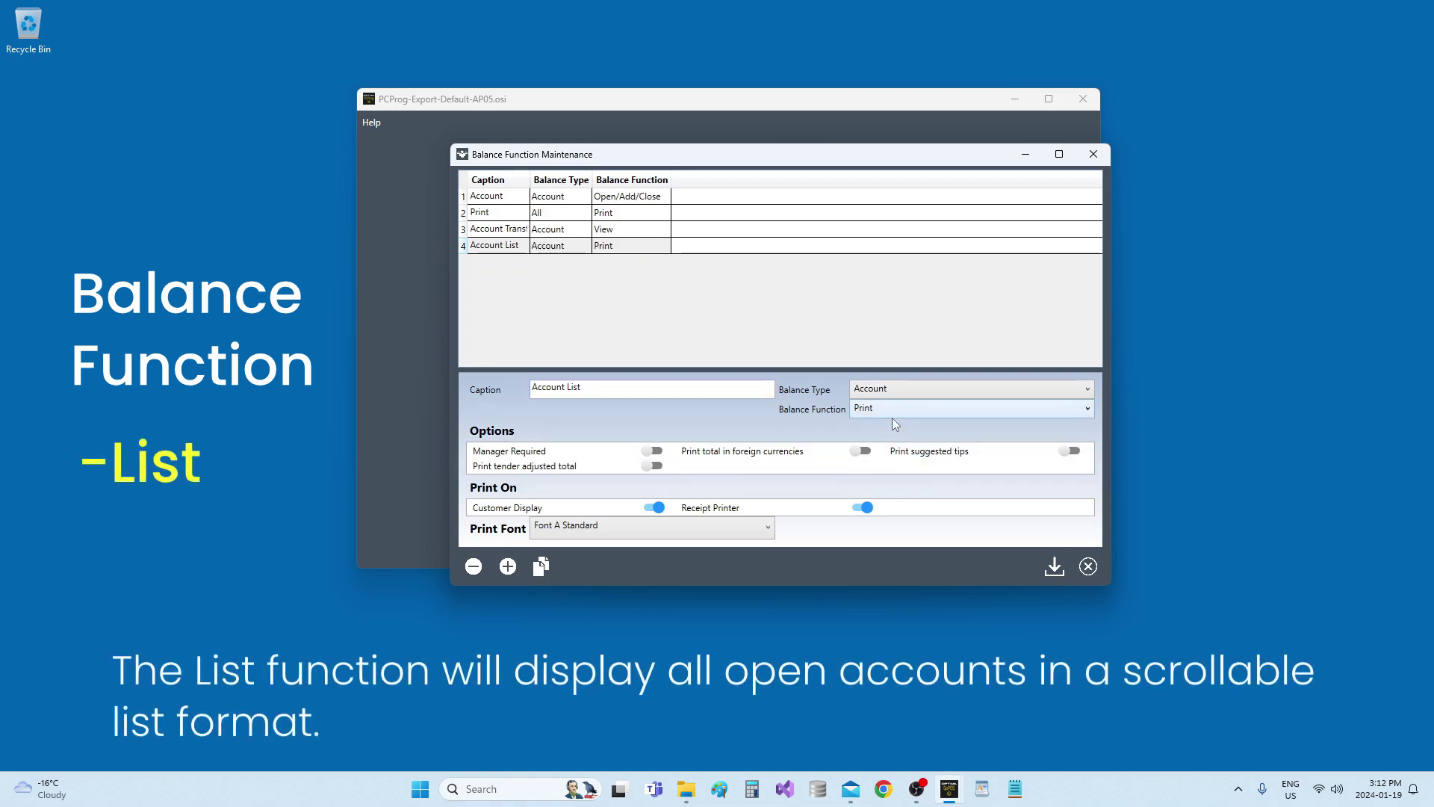
Set the balance function of the Account List entry to List.
click(891, 422)
click(879, 472)
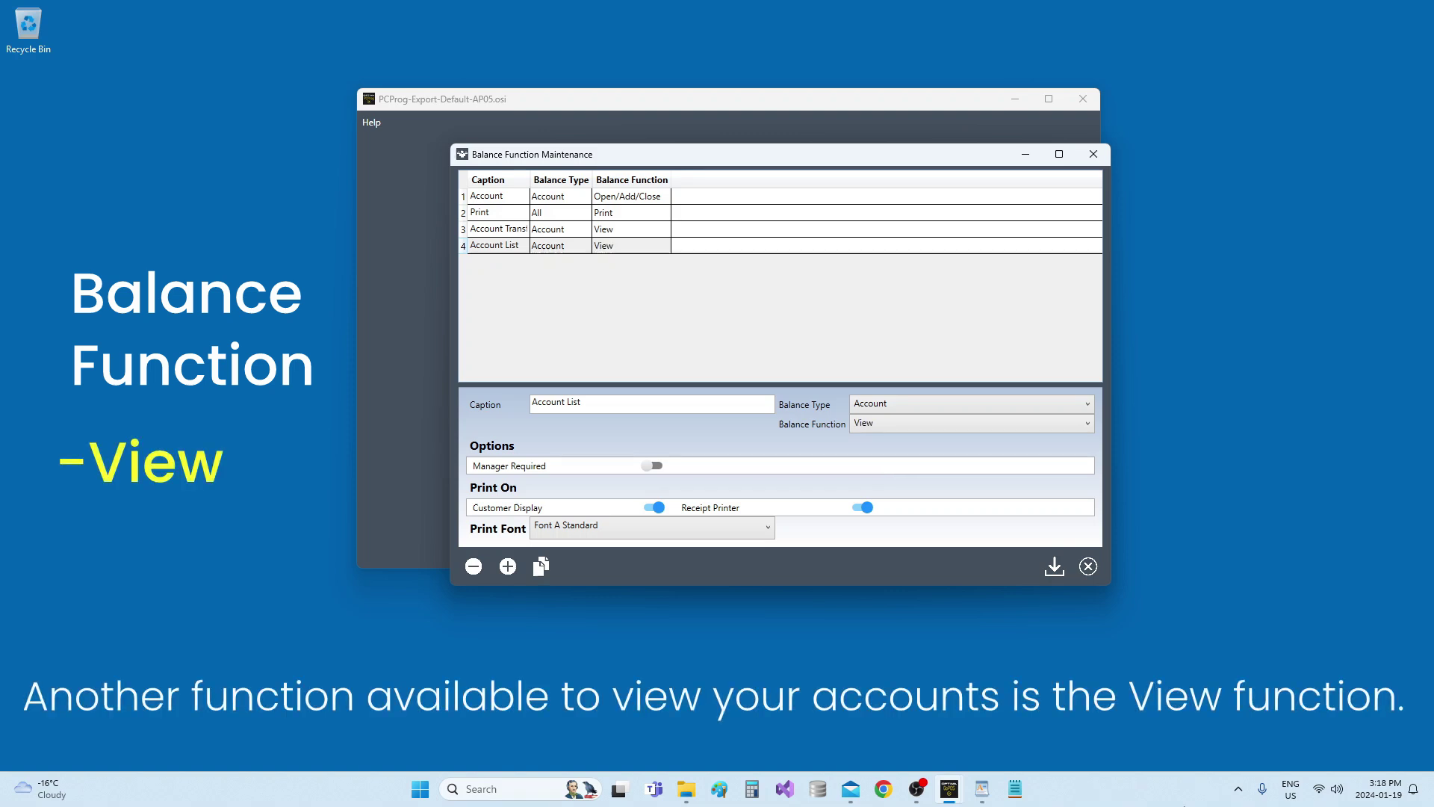
Add an entry captioned Account View with balance type Account and balance function View.
click(500, 573)
text(Account View)
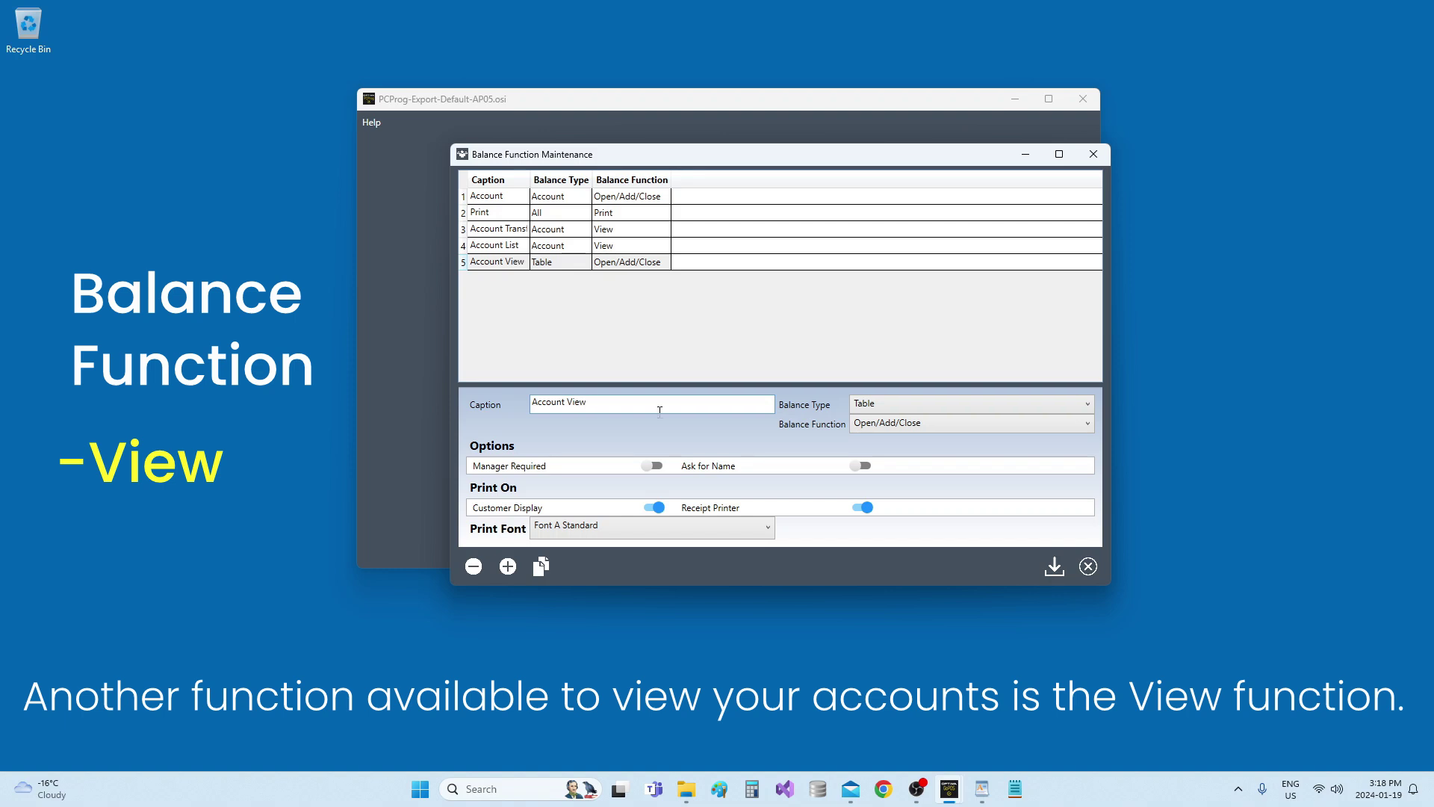
click(927, 404)
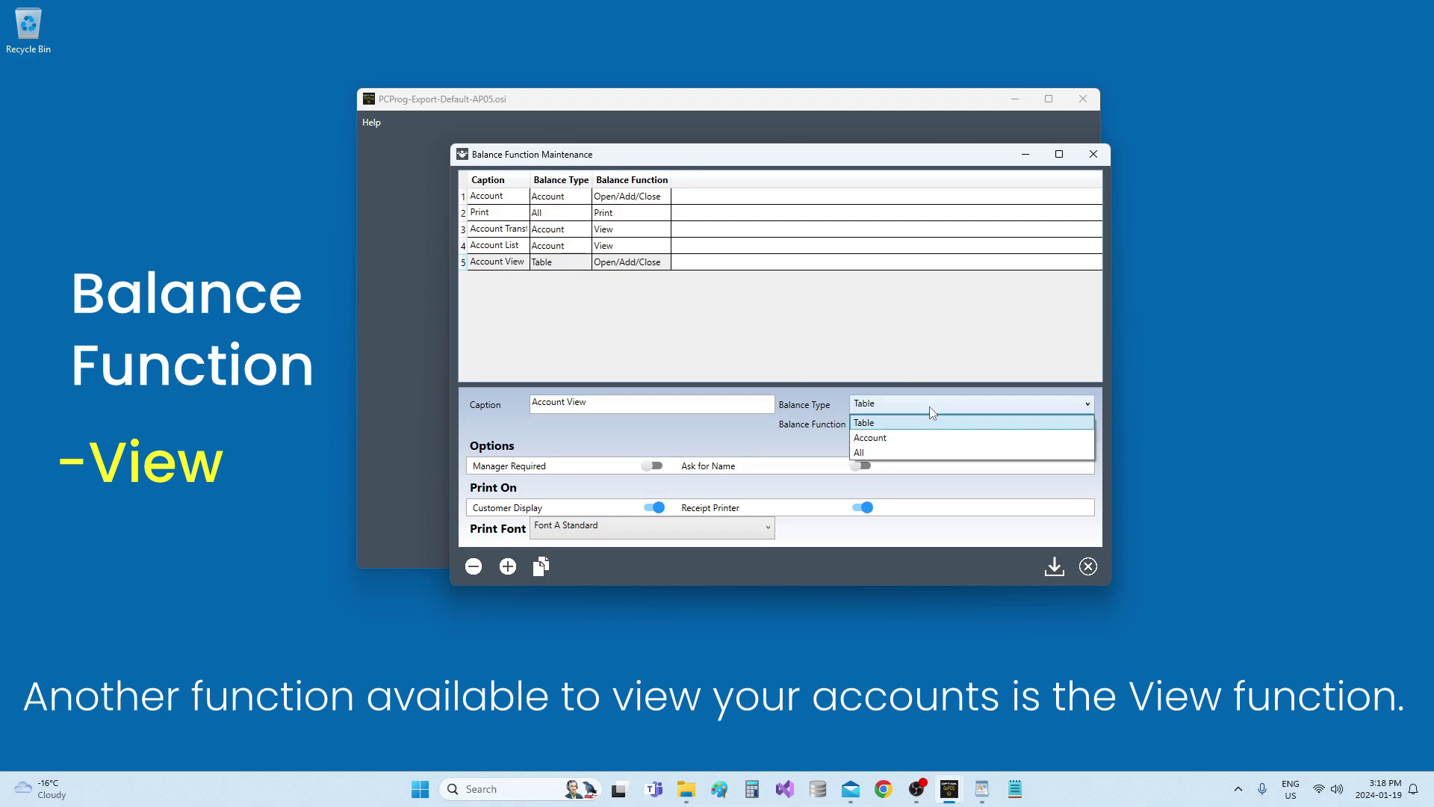
click(913, 437)
click(913, 408)
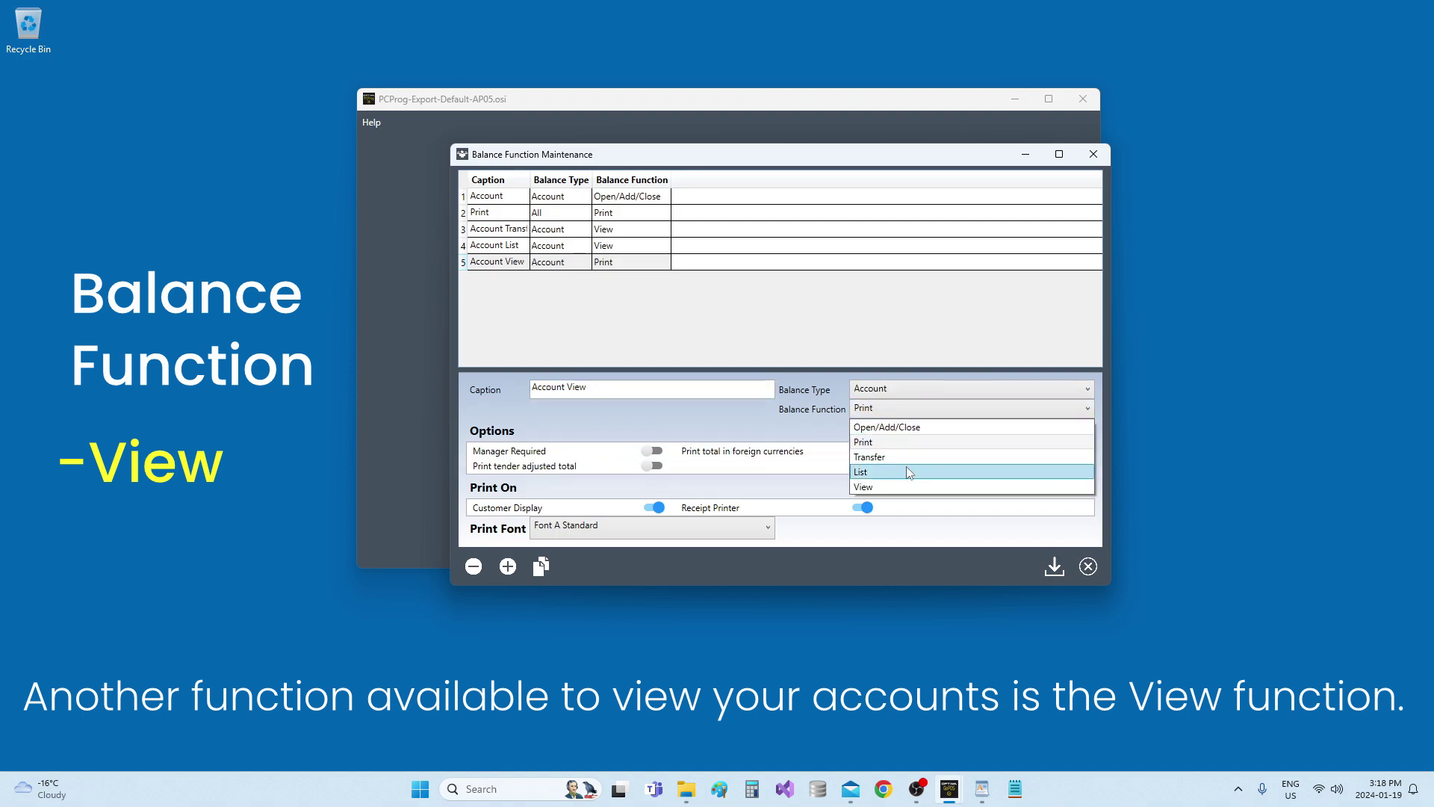
click(915, 491)
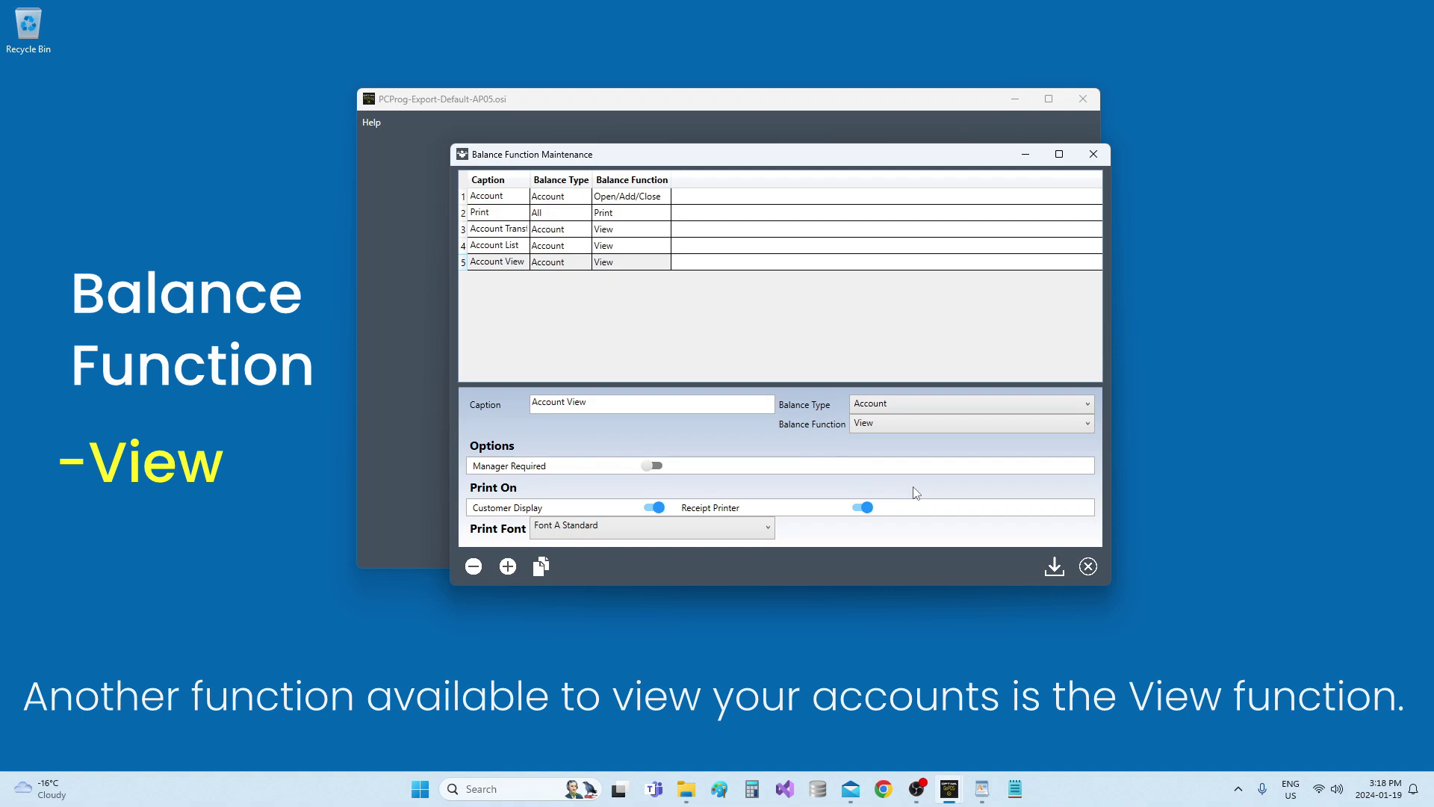
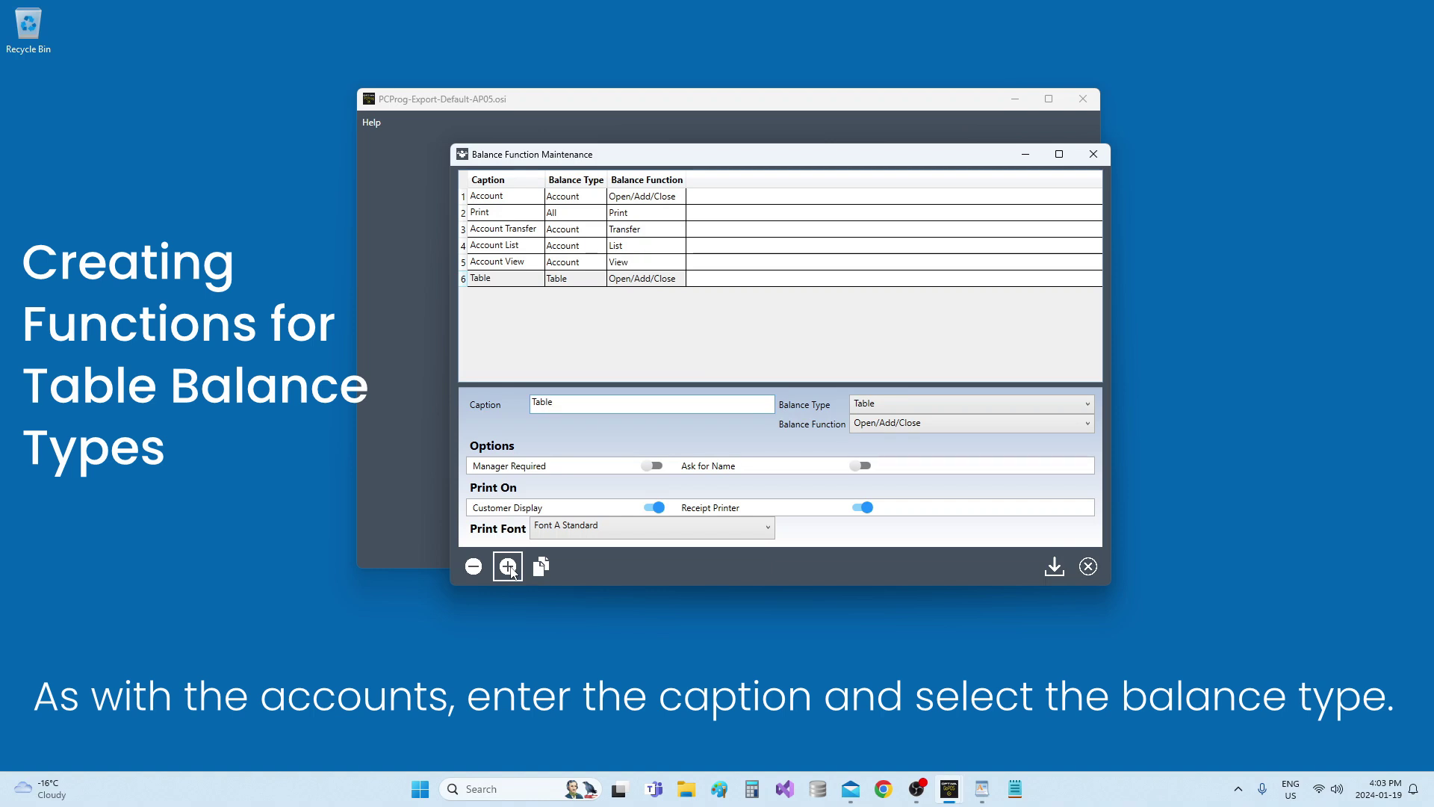
Choose Table as the Table entry's balance type and Open/Add/Close as its balance function.
click(1002, 403)
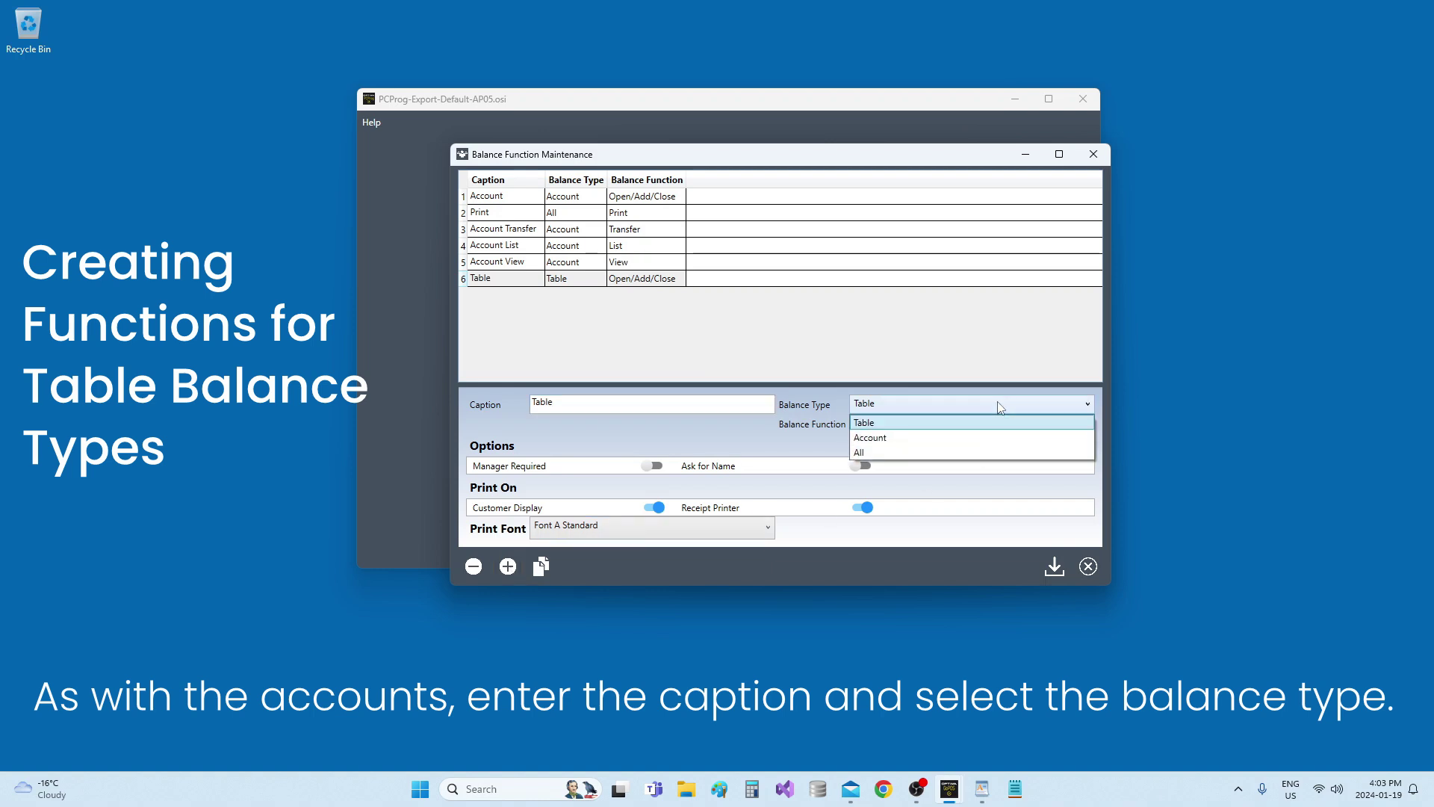
click(932, 425)
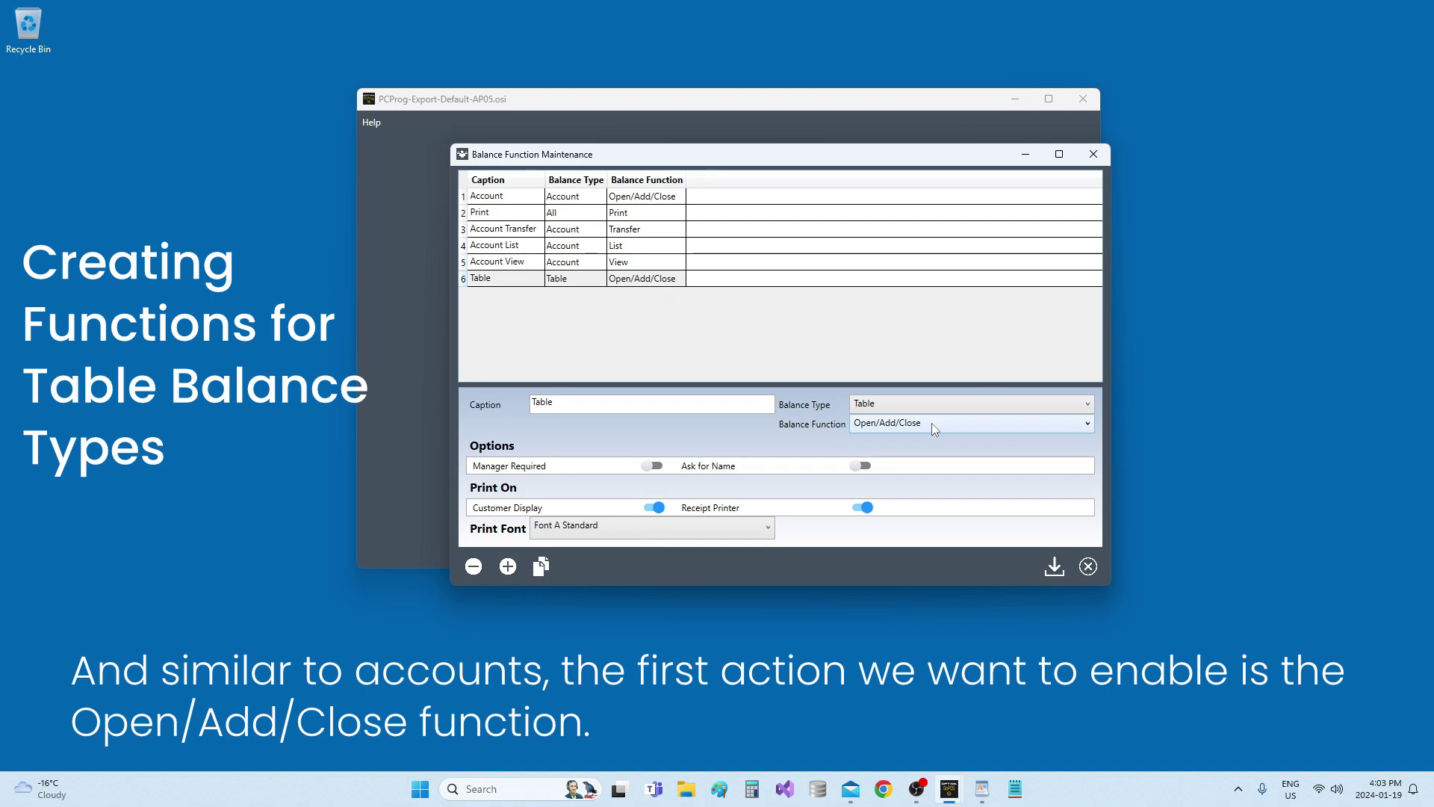
click(931, 423)
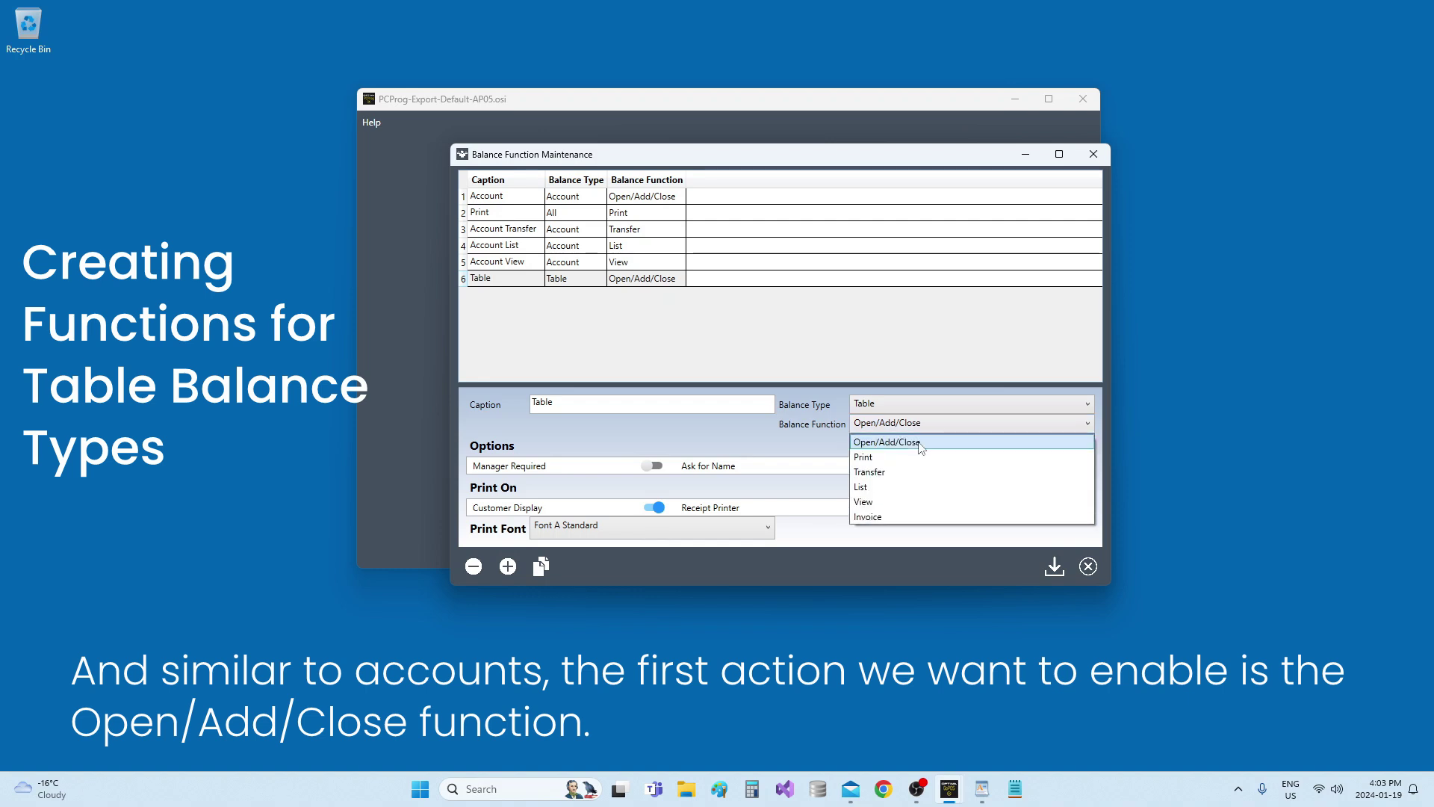
click(919, 443)
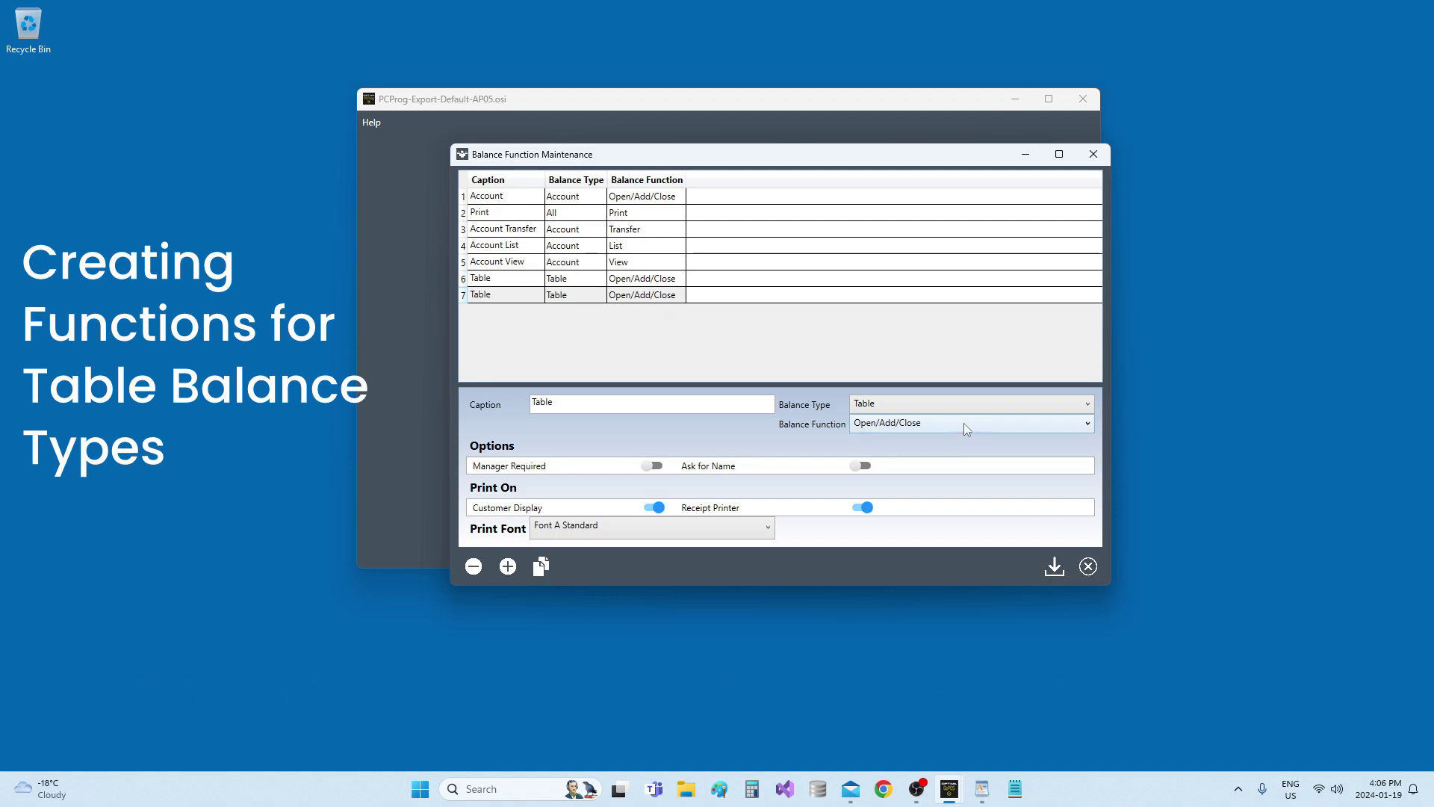
Set the seventh entry's balance function to Transfer and change its caption to Table Transfer.
click(963, 423)
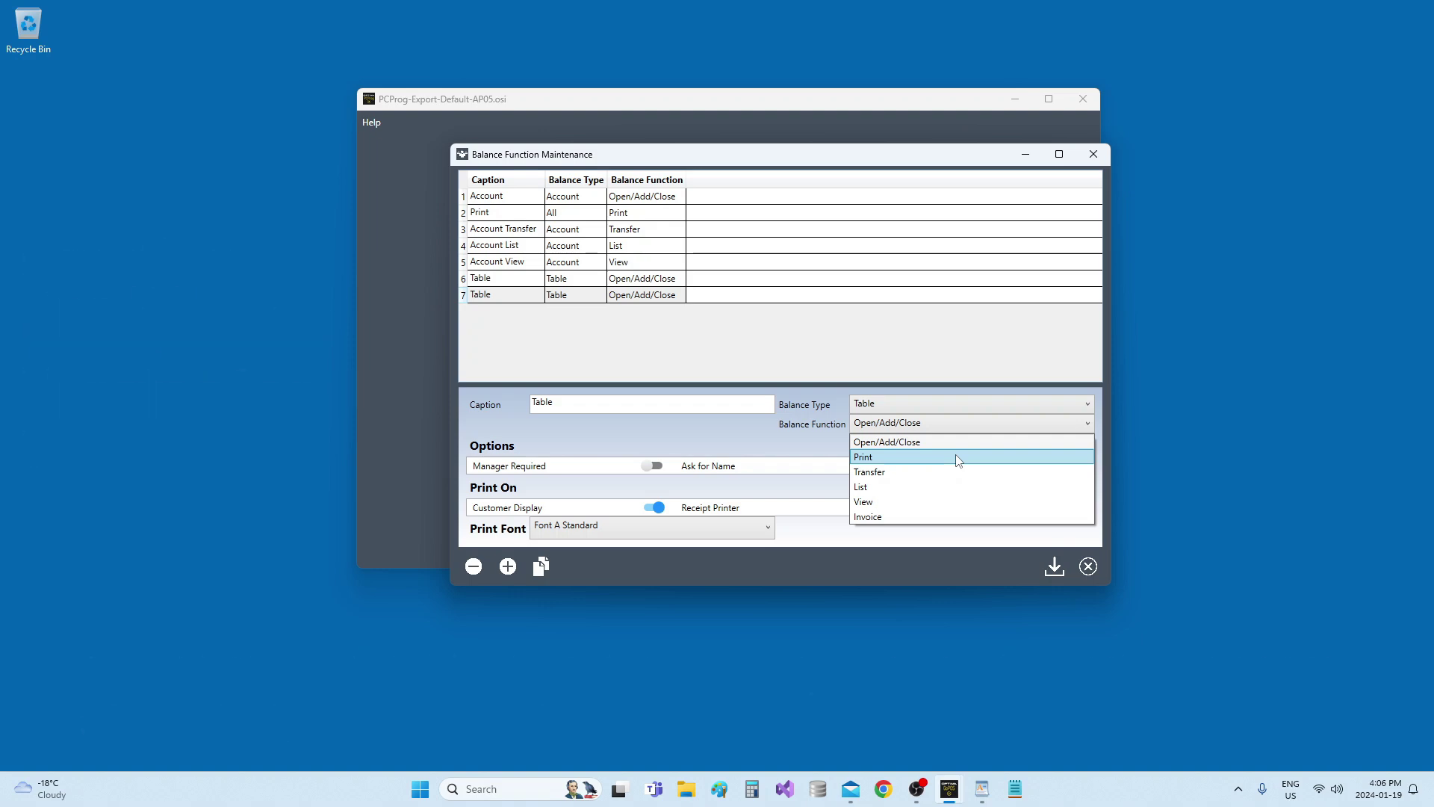
click(948, 472)
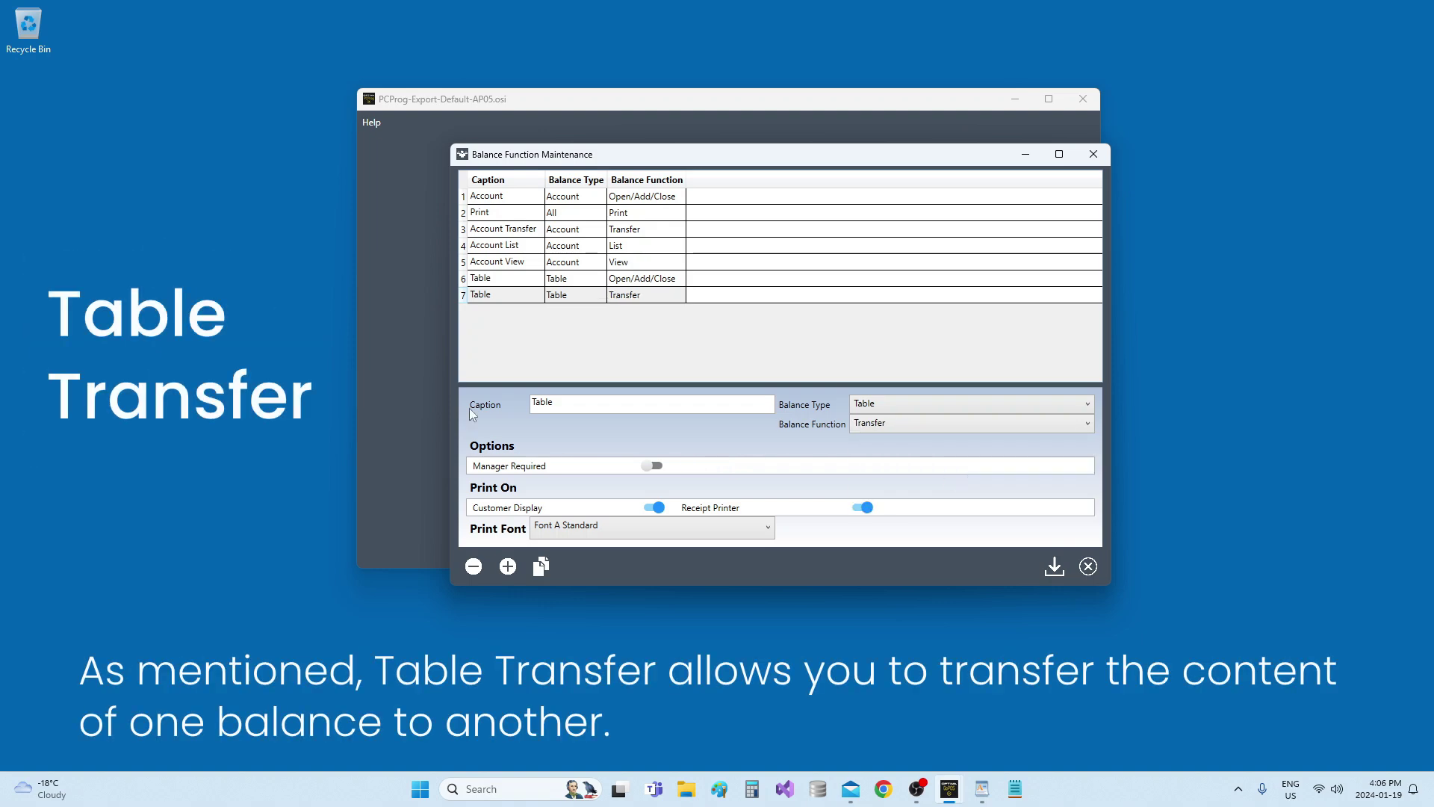
text(Transfer)
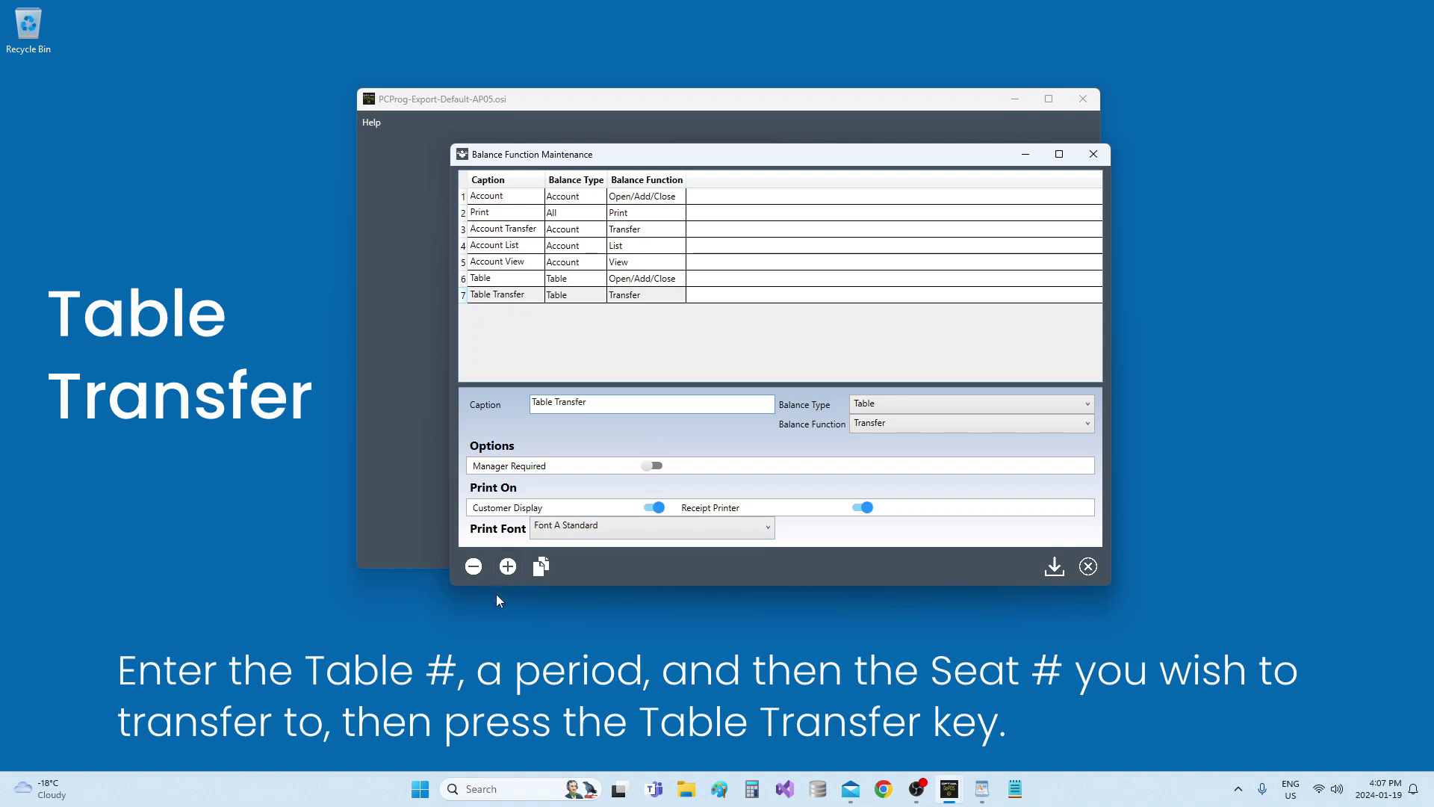
Add an entry captioned Table List to the balance functions and set its balance function to List.
click(505, 572)
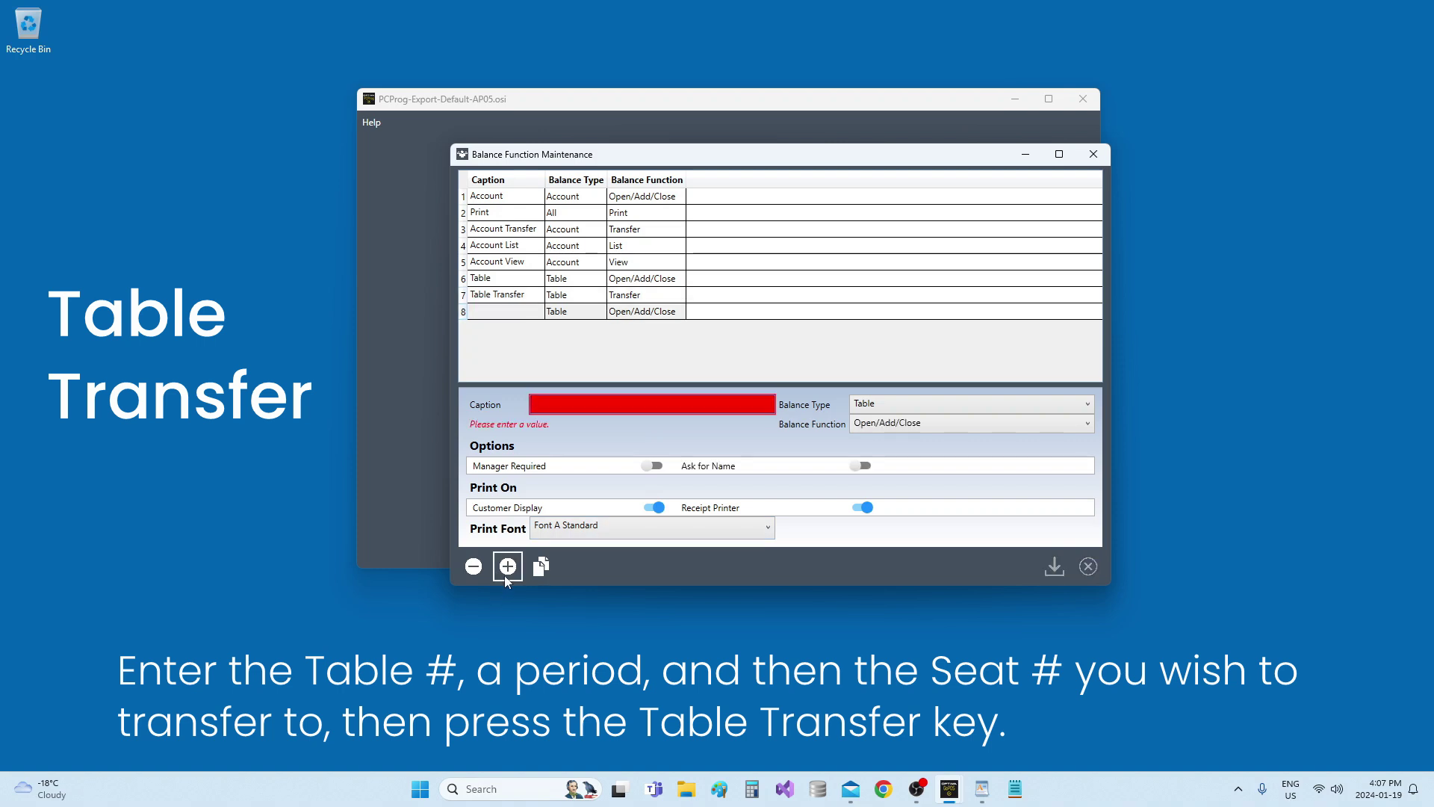
text(Table List)
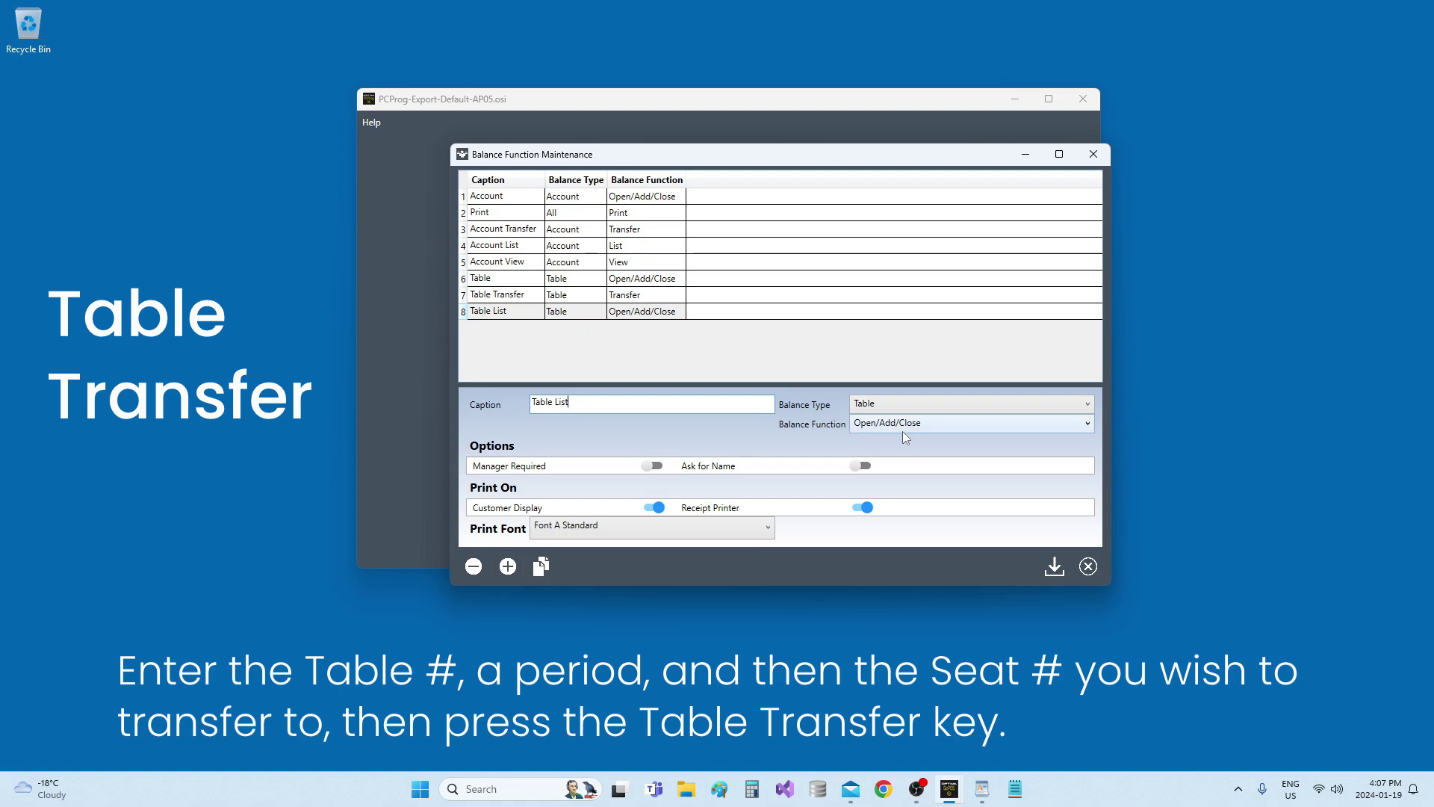
click(940, 424)
click(902, 487)
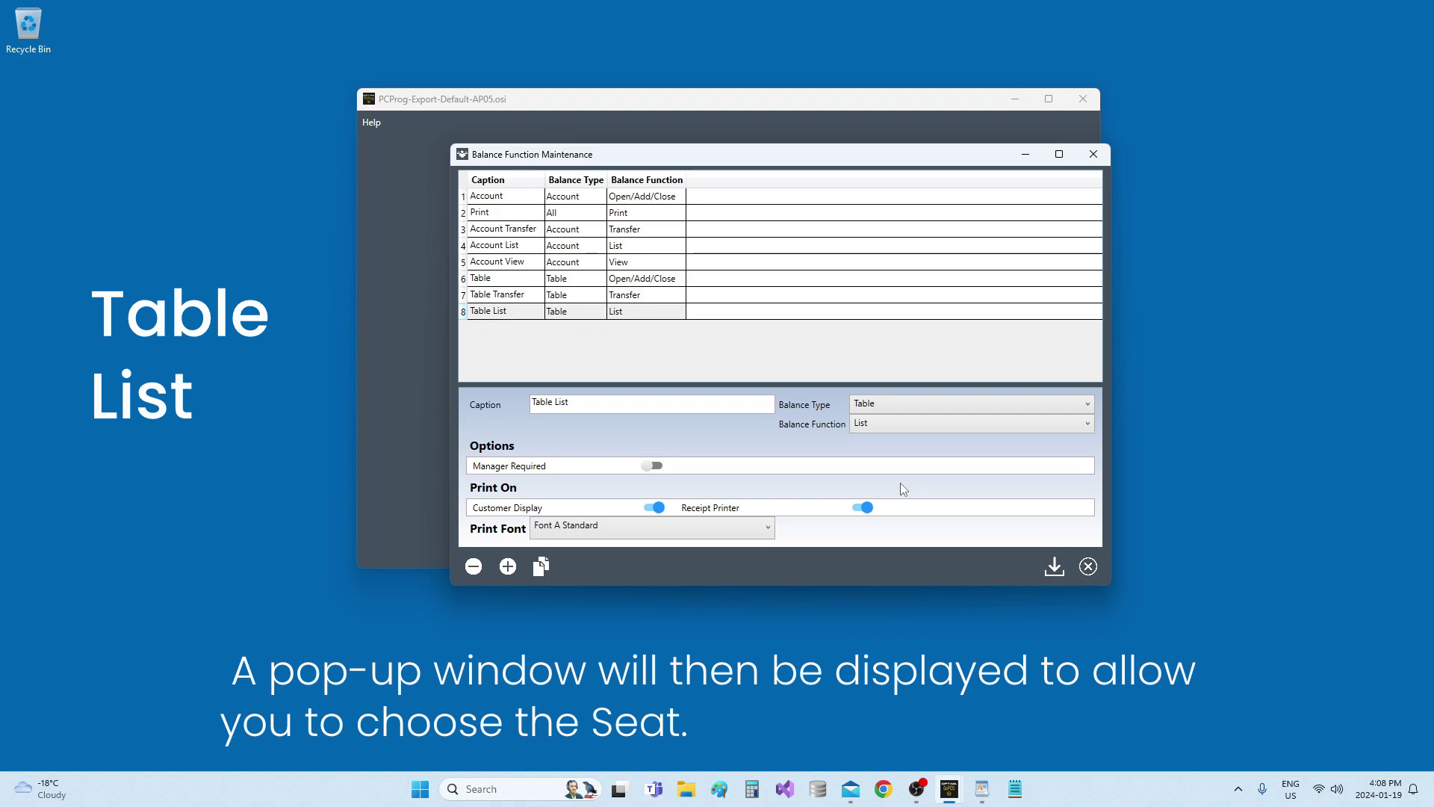
Add an entry captioned Table View and set its balance function to View.
click(508, 566)
text(Table View)
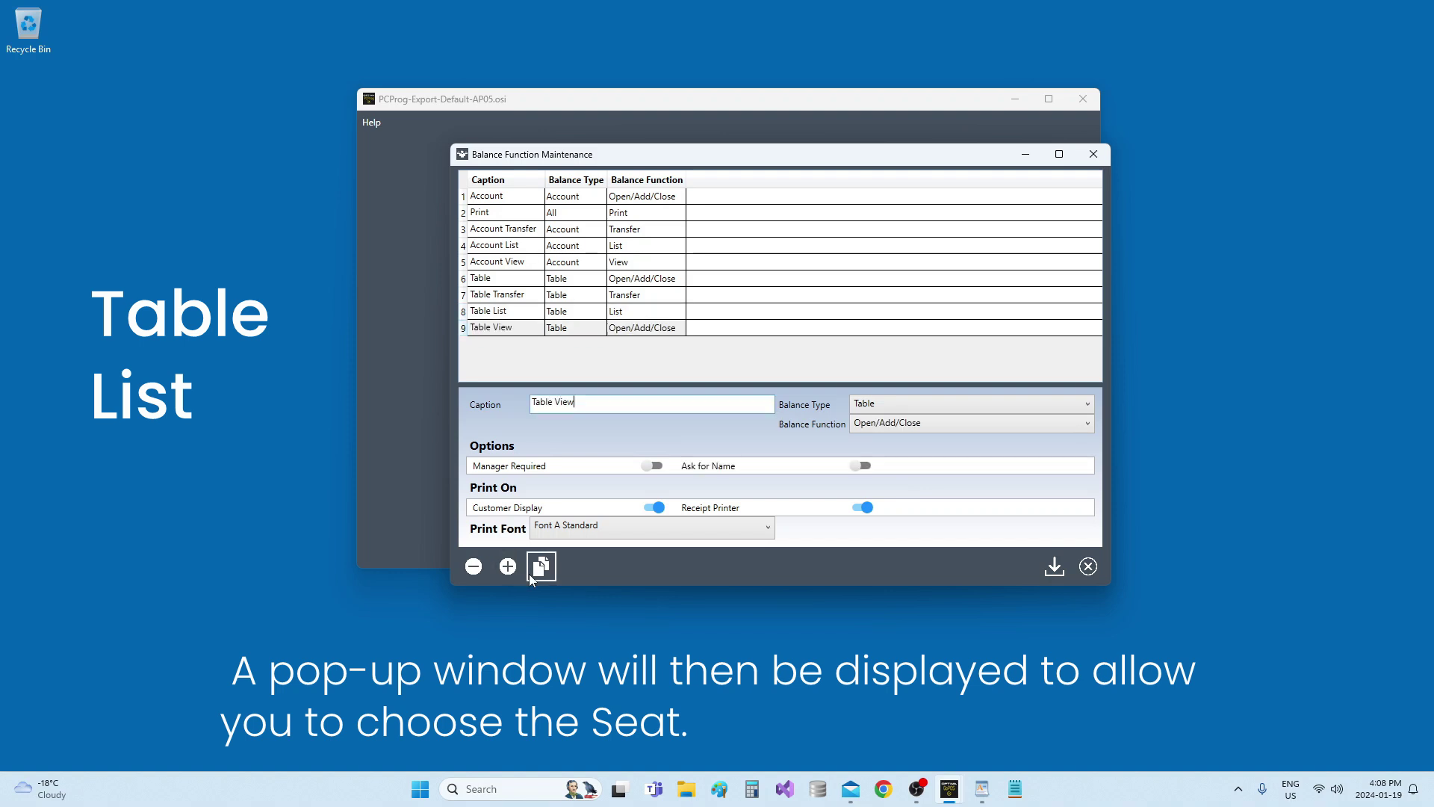
click(989, 424)
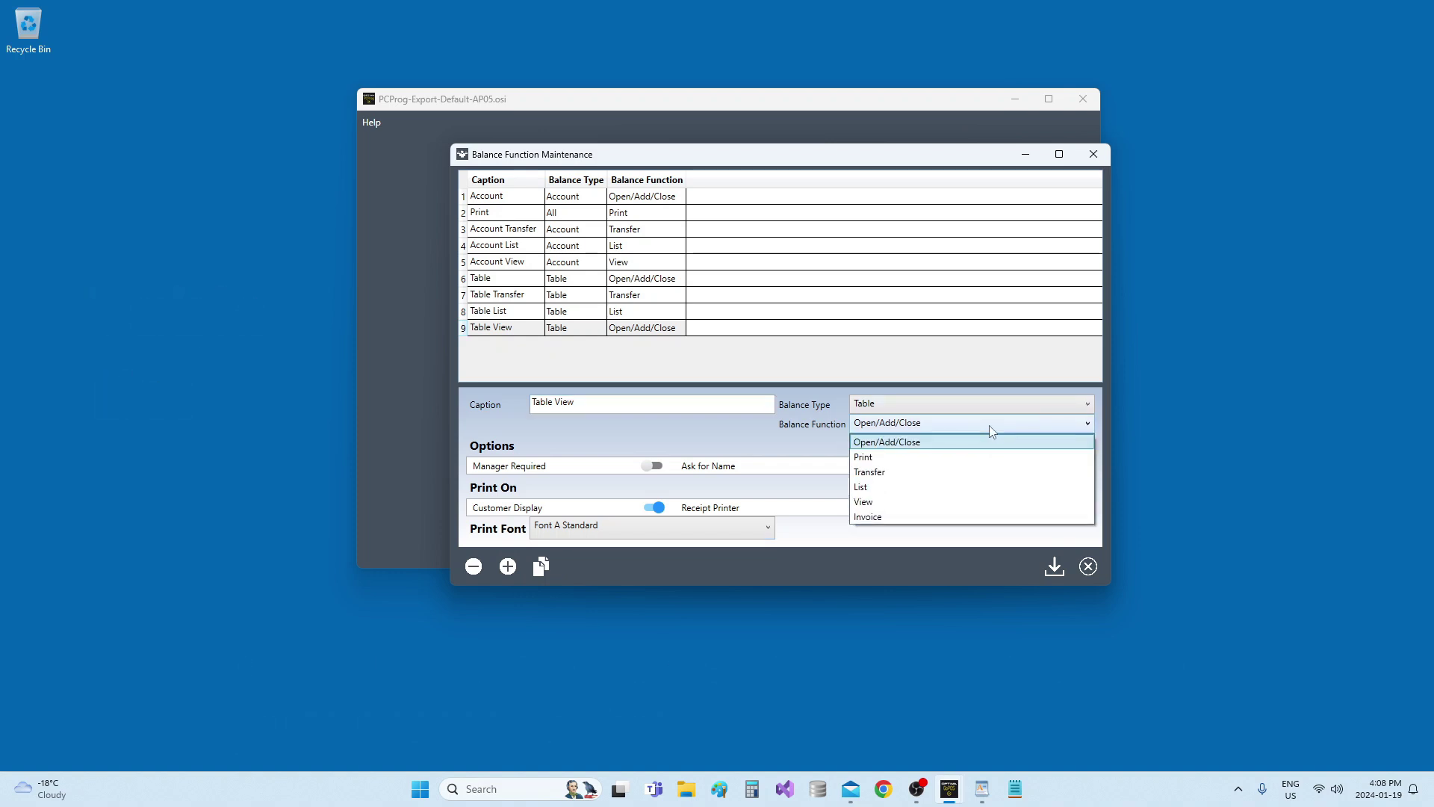
click(953, 507)
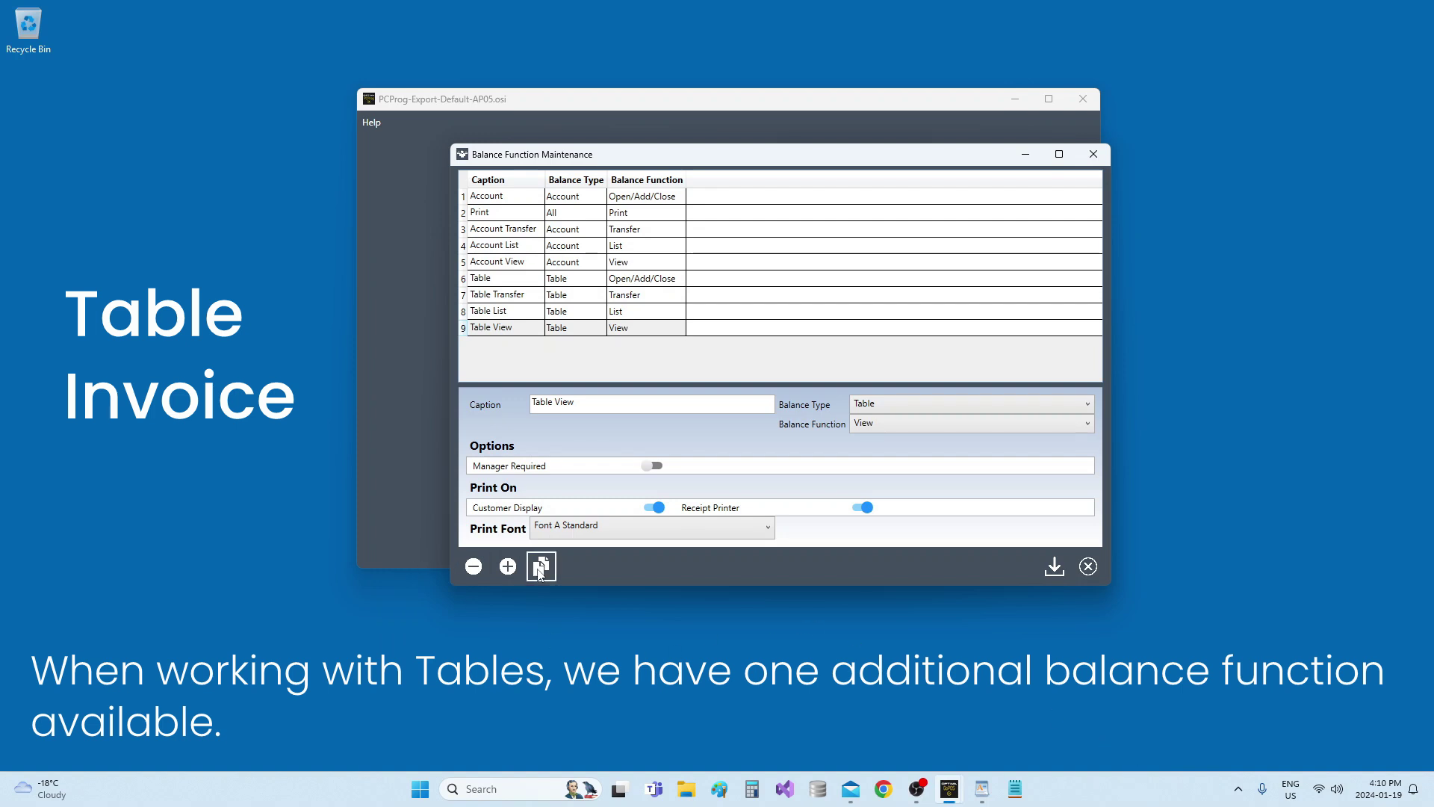
Add a tenth entry captioned Table Invoice and set its balance function to Invoice.
click(509, 567)
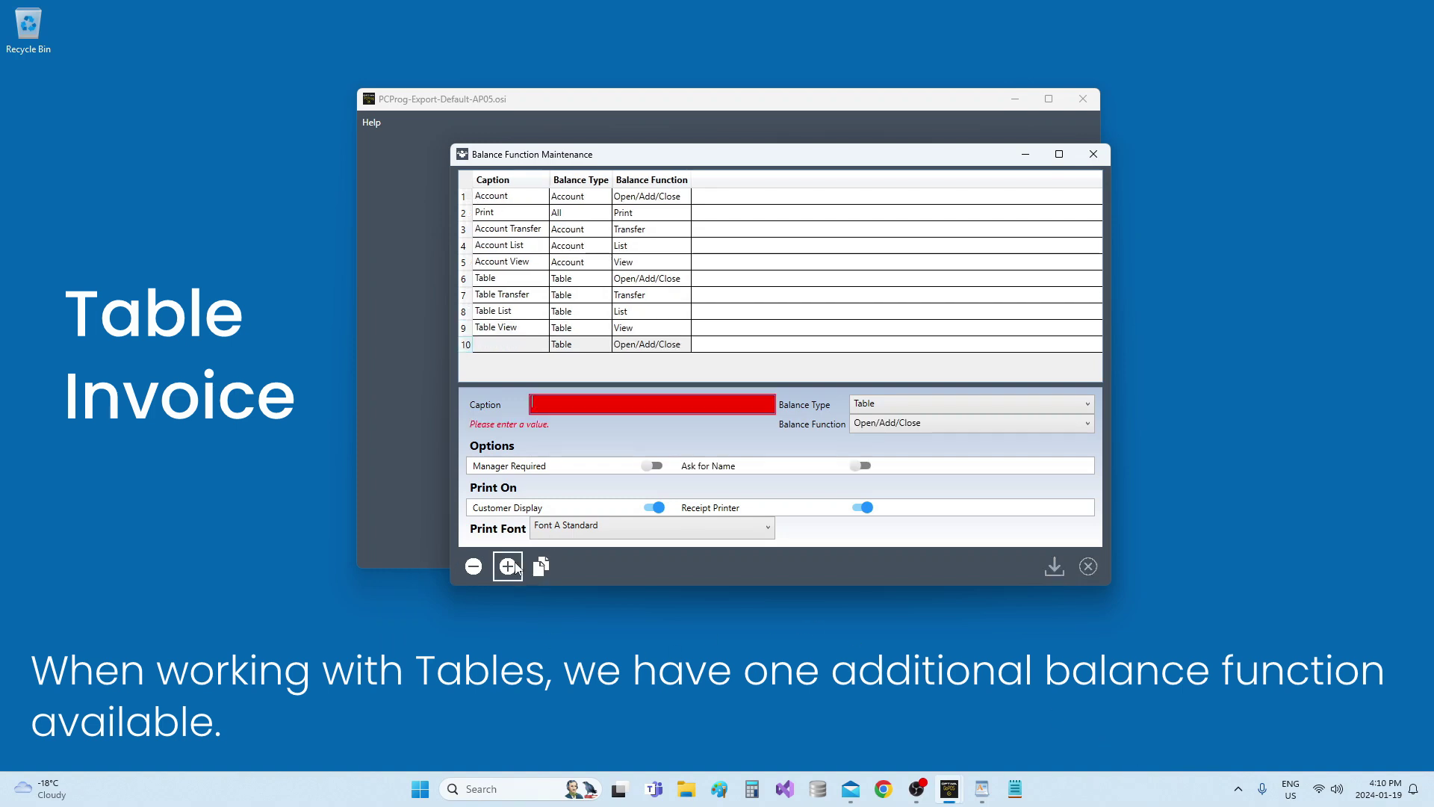
text(Table I)
text(nvoice)
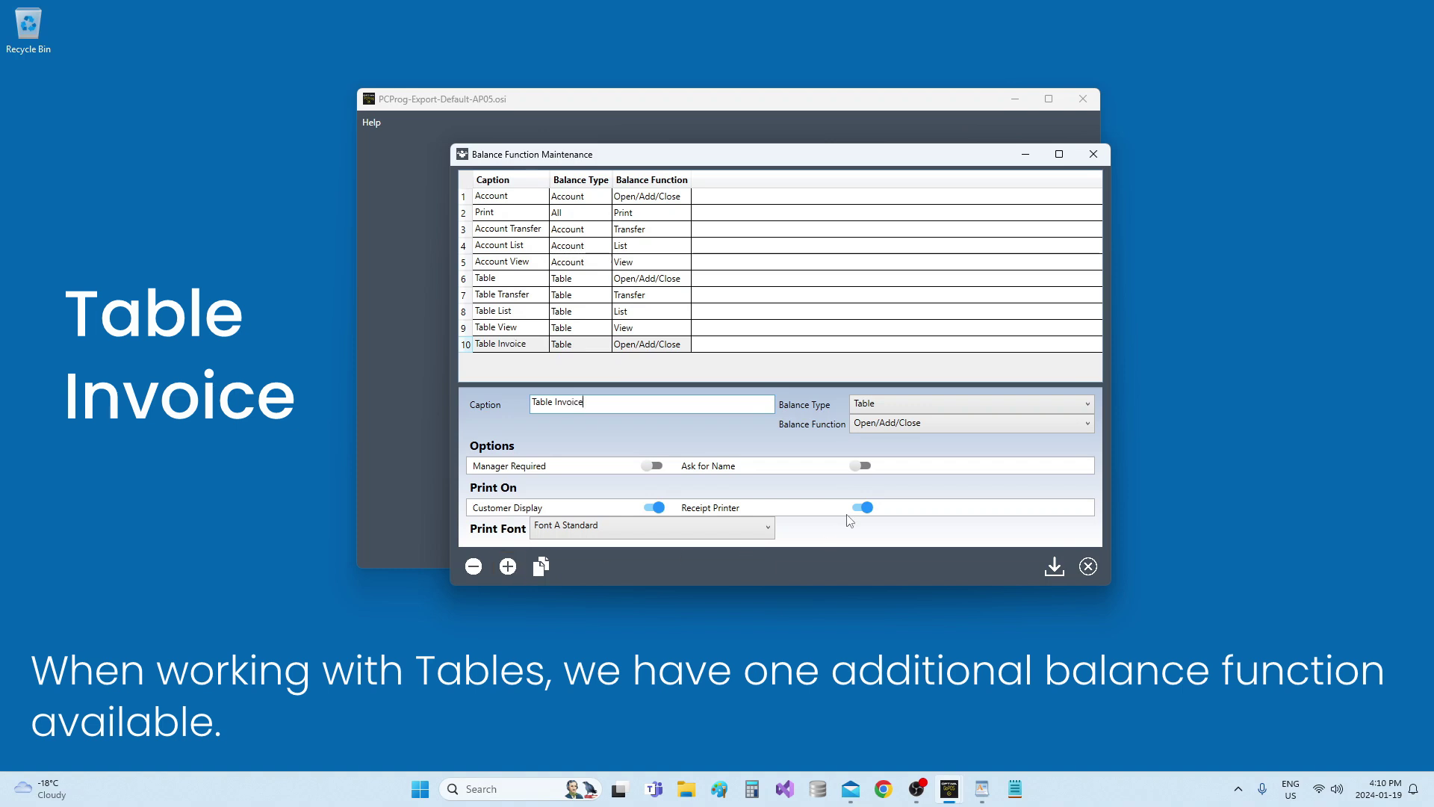
click(923, 423)
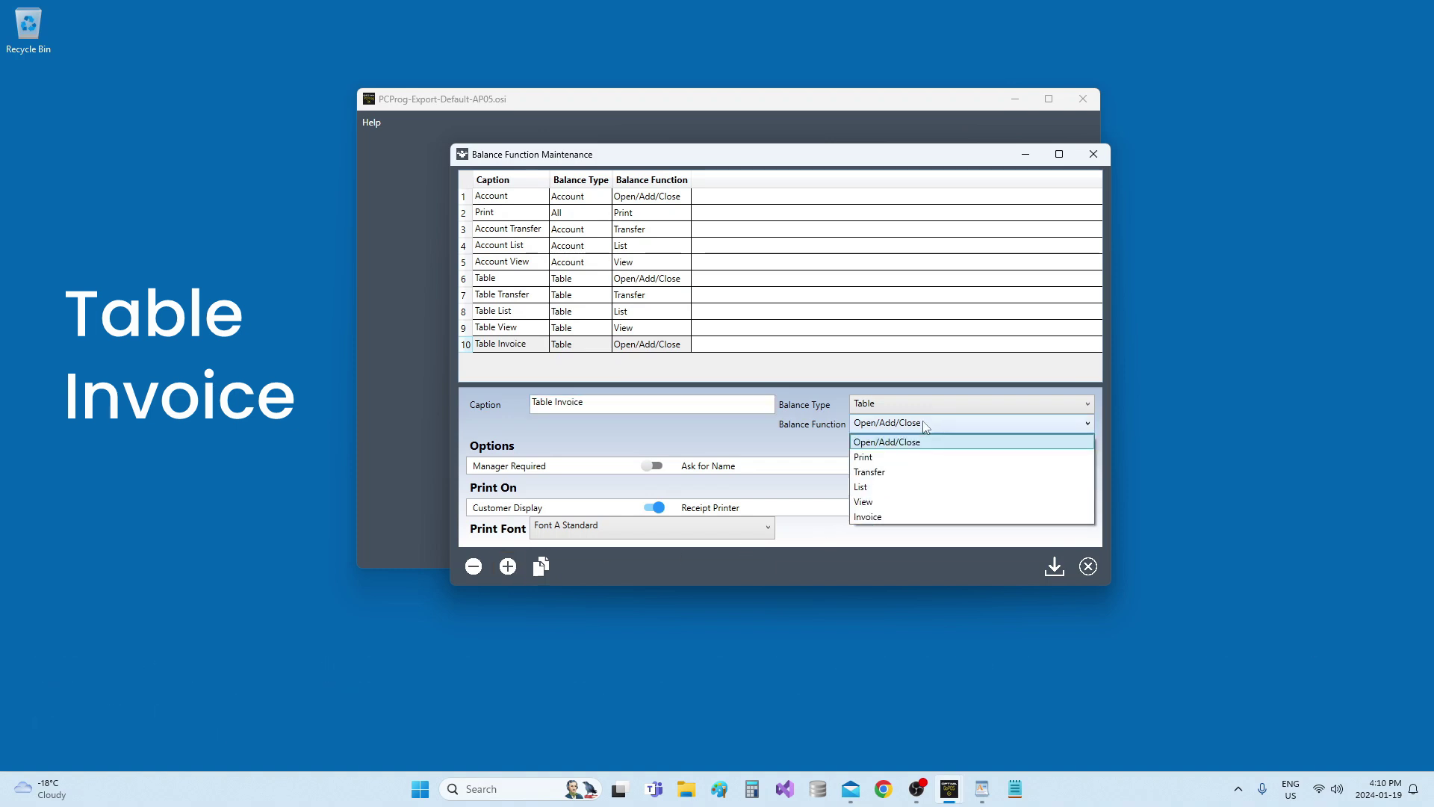
click(909, 517)
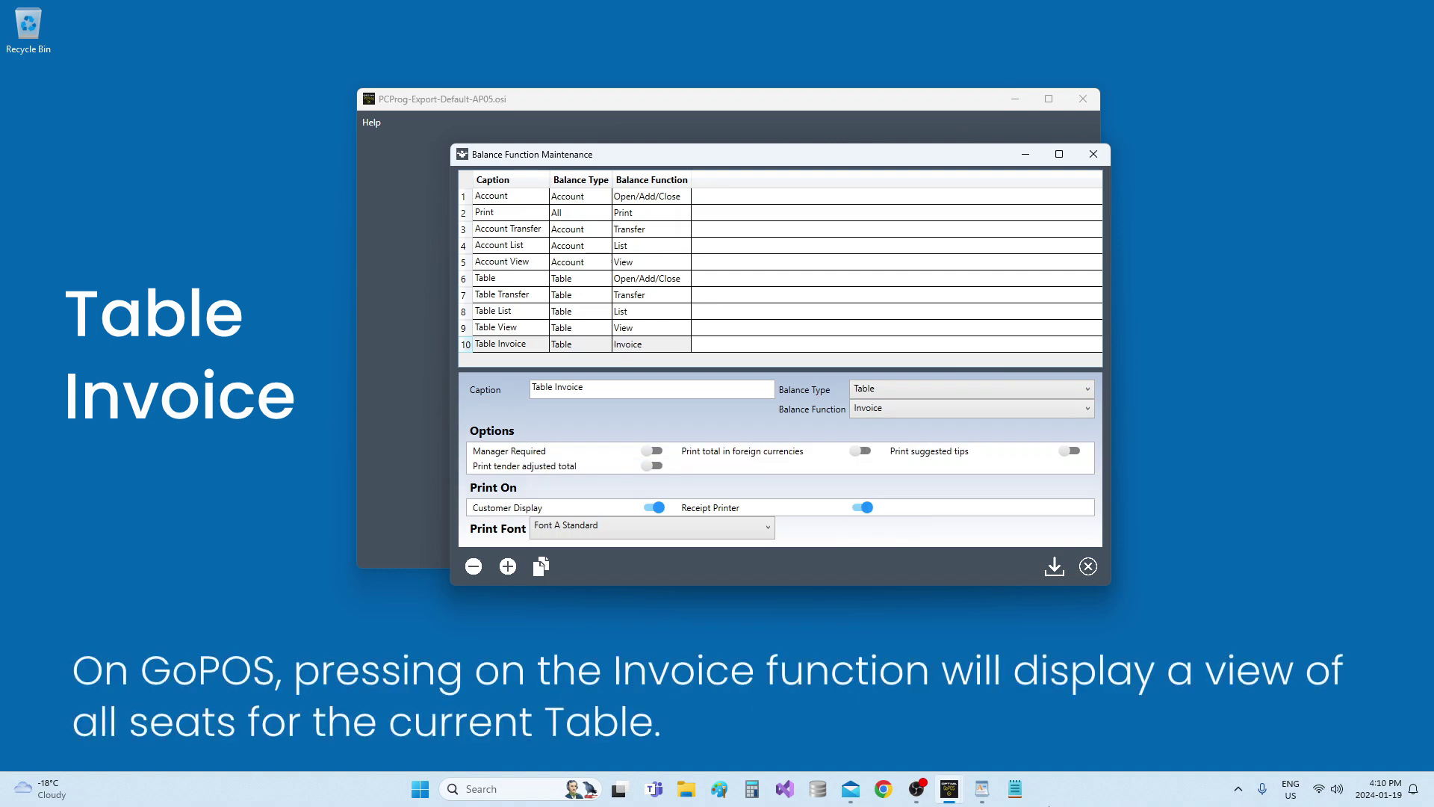